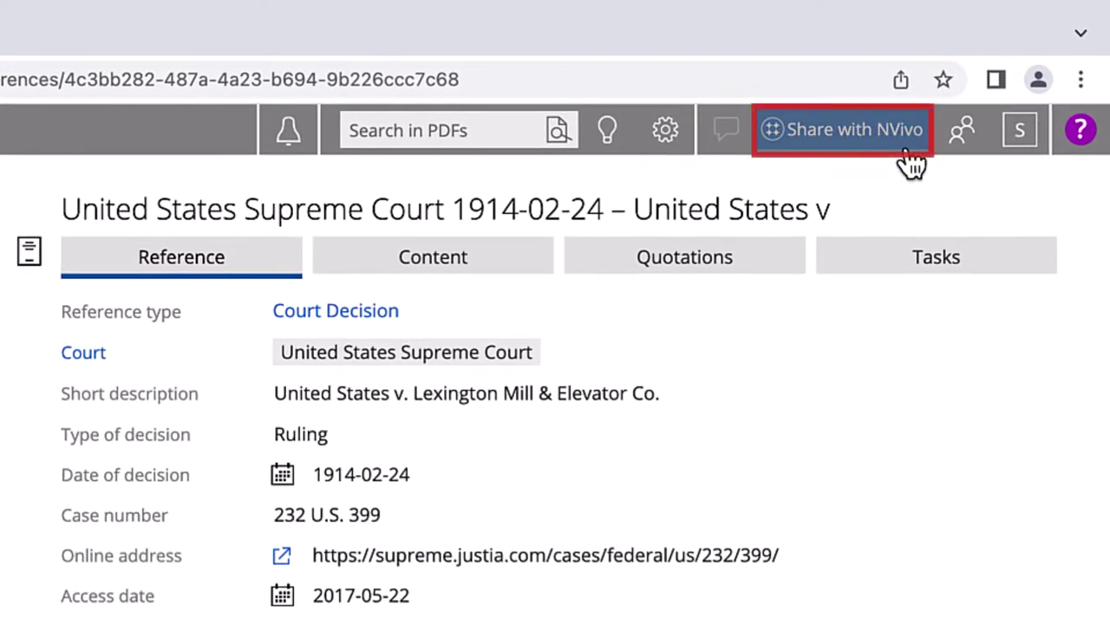
# Share the court decision reference's Citavi project with NVivo, bringing up NVivo's welcome window.
pyautogui.click(906, 153)
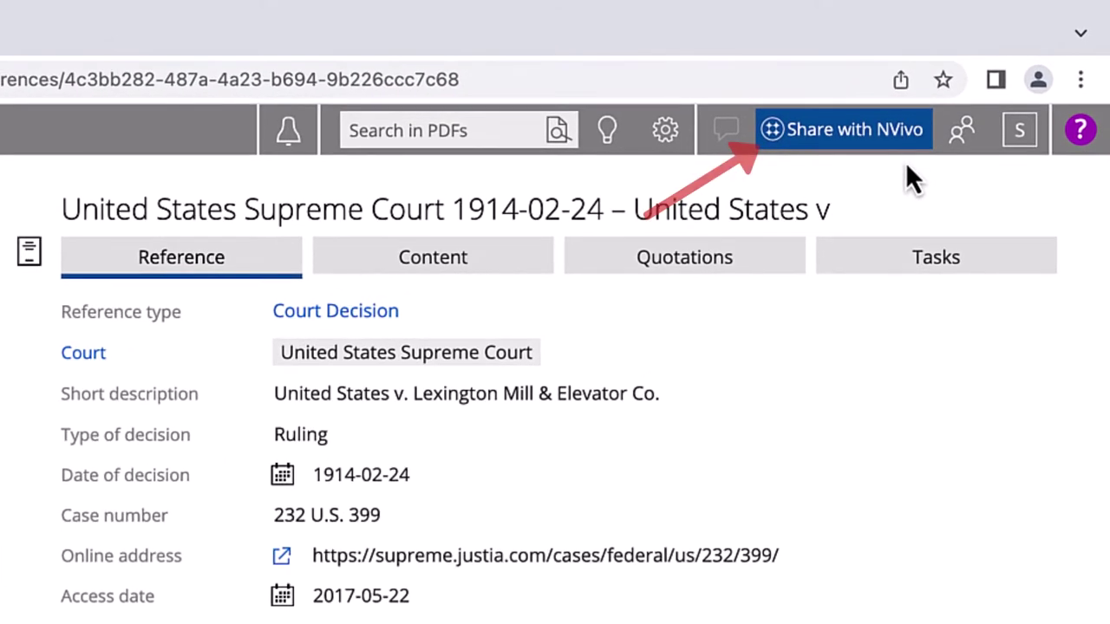
pyautogui.moveTo(932, 139)
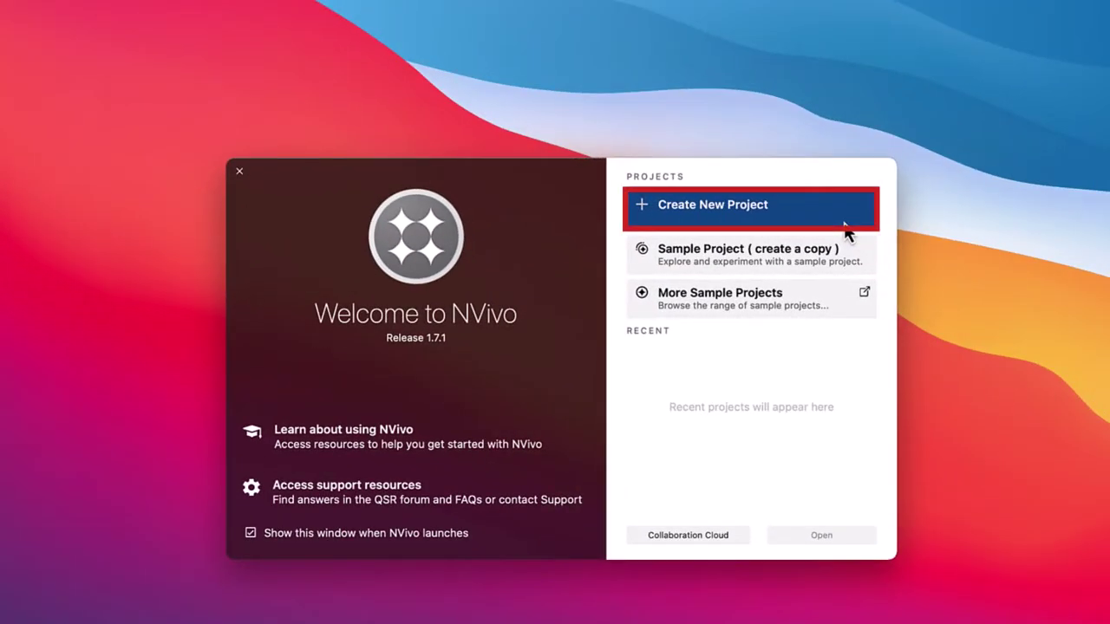
# Create a new NVivo project with file name and title 'Food fraud prevention'.
pyautogui.click(844, 227)
pyautogui.press('BackSpace')
pyautogui.write('Food fraud prevention')
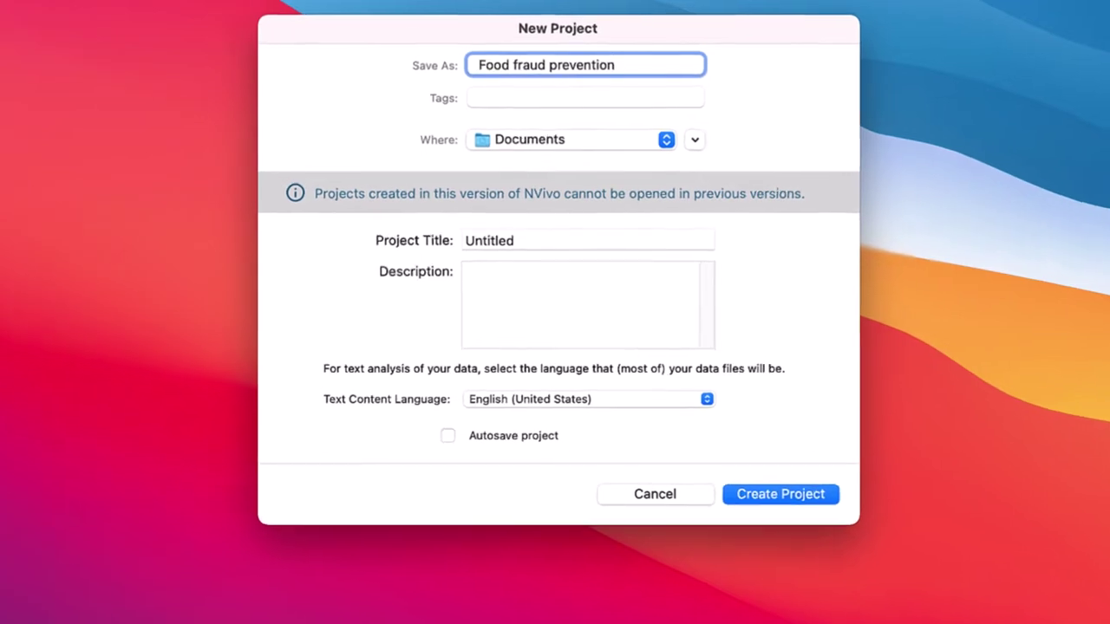
pyautogui.click(555, 241)
pyautogui.press('BackSpace')
pyautogui.press('BackSpace')
pyautogui.press('BackSpace')
pyautogui.press('BackSpace')
pyautogui.press('BackSpace')
pyautogui.press('BackSpace')
pyautogui.press('BackSpace')
pyautogui.press('BackSpace')
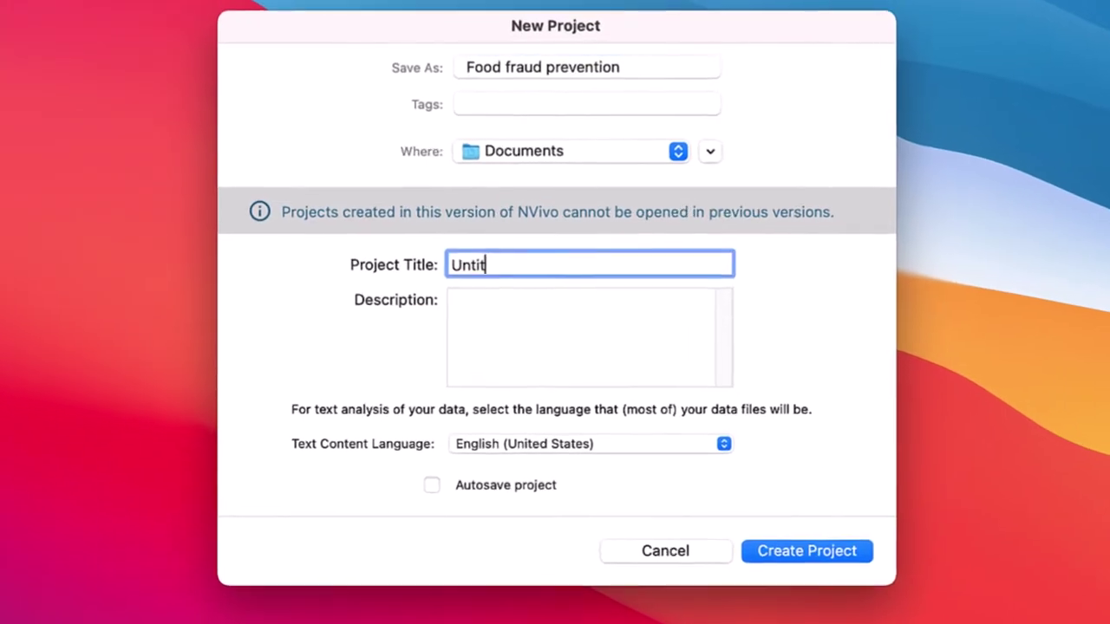
pyautogui.write('Food fraud prevention')
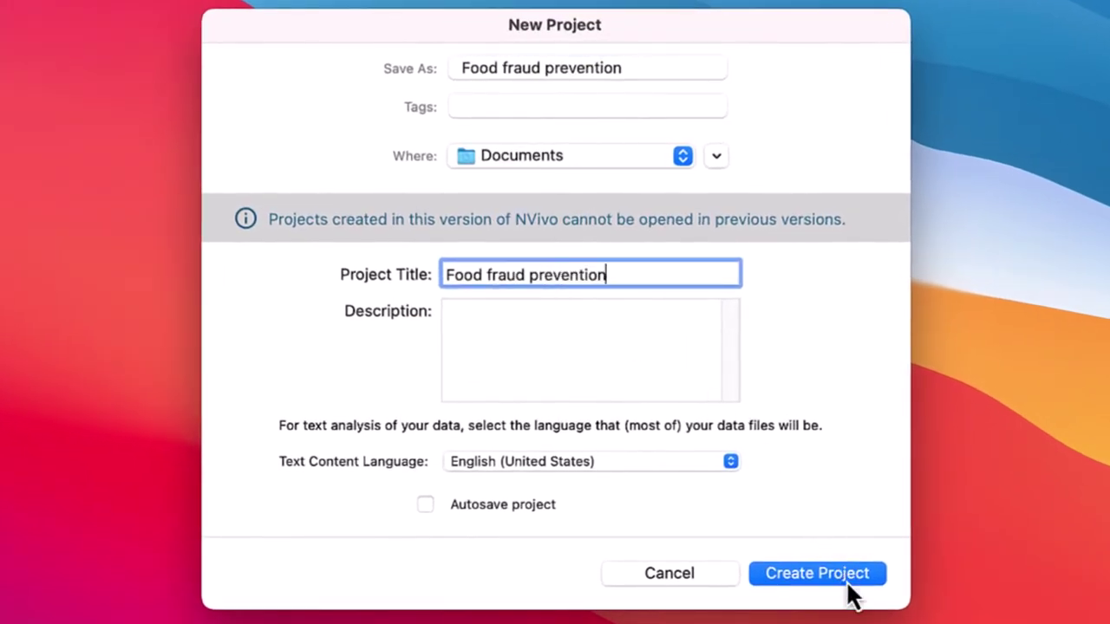
pyautogui.click(849, 583)
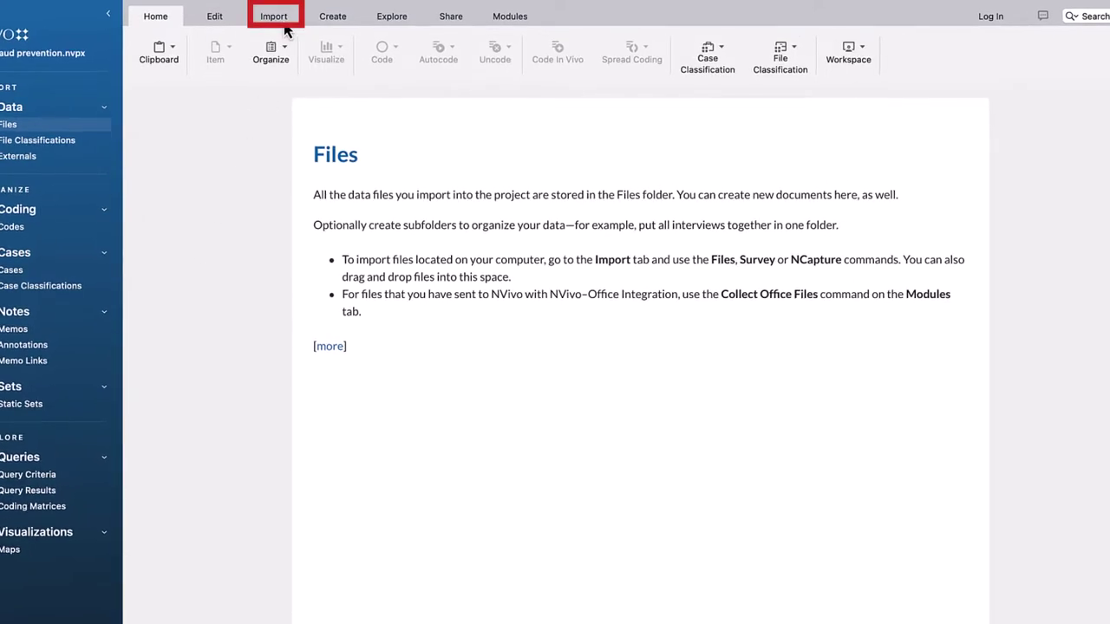
# Import all 62 references and 56 categories from the Citavi project Food fraud prevention.
pyautogui.click(284, 27)
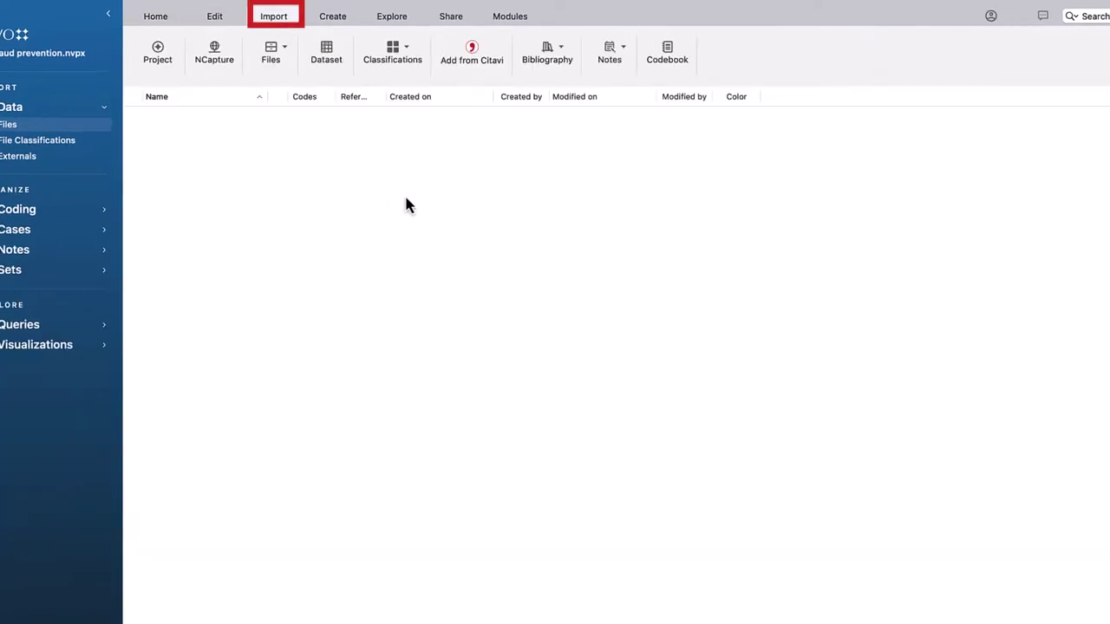
pyautogui.click(491, 78)
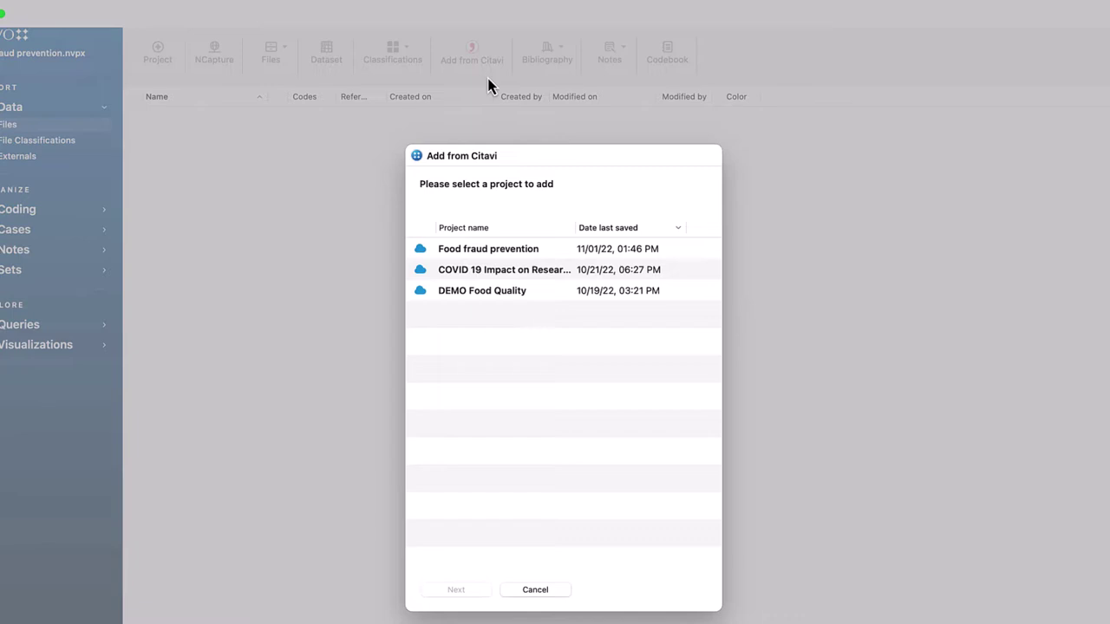
pyautogui.click(546, 253)
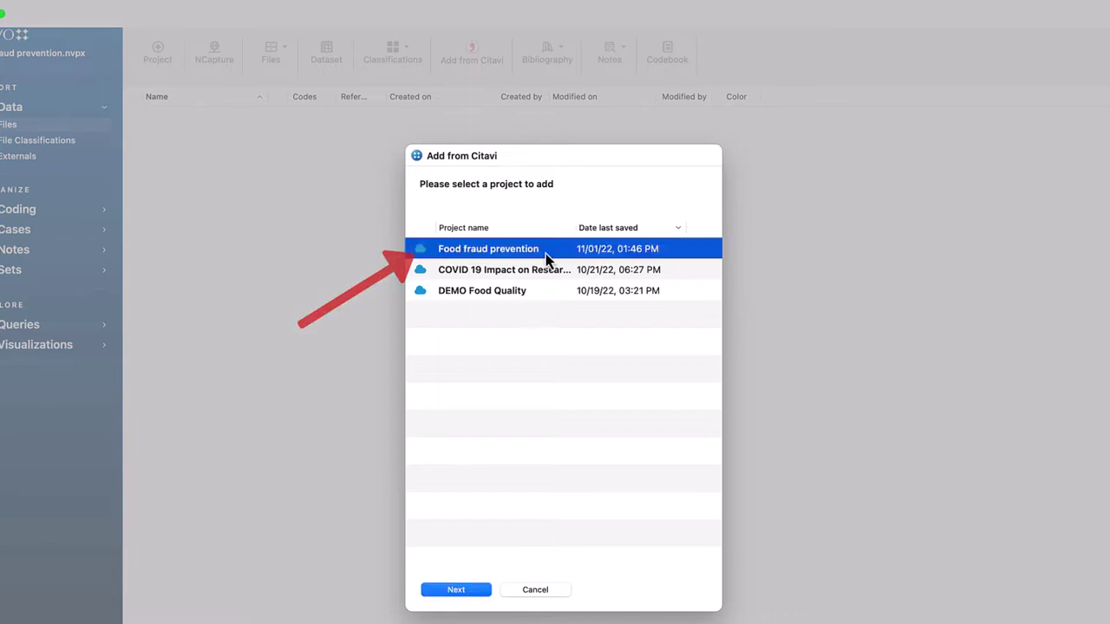
pyautogui.click(474, 591)
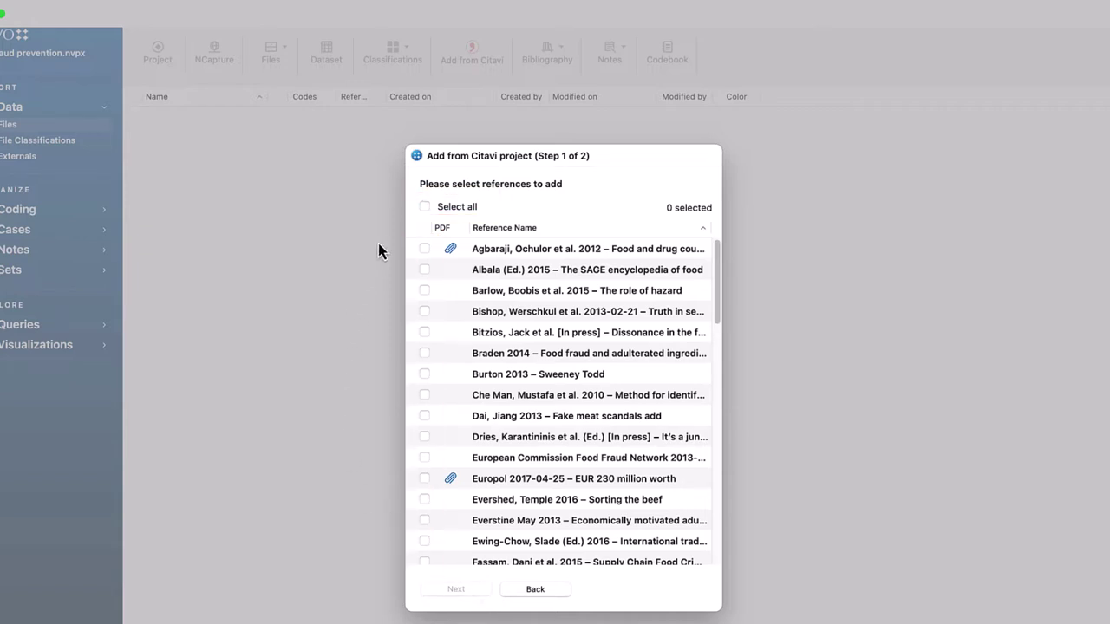
pyautogui.click(424, 207)
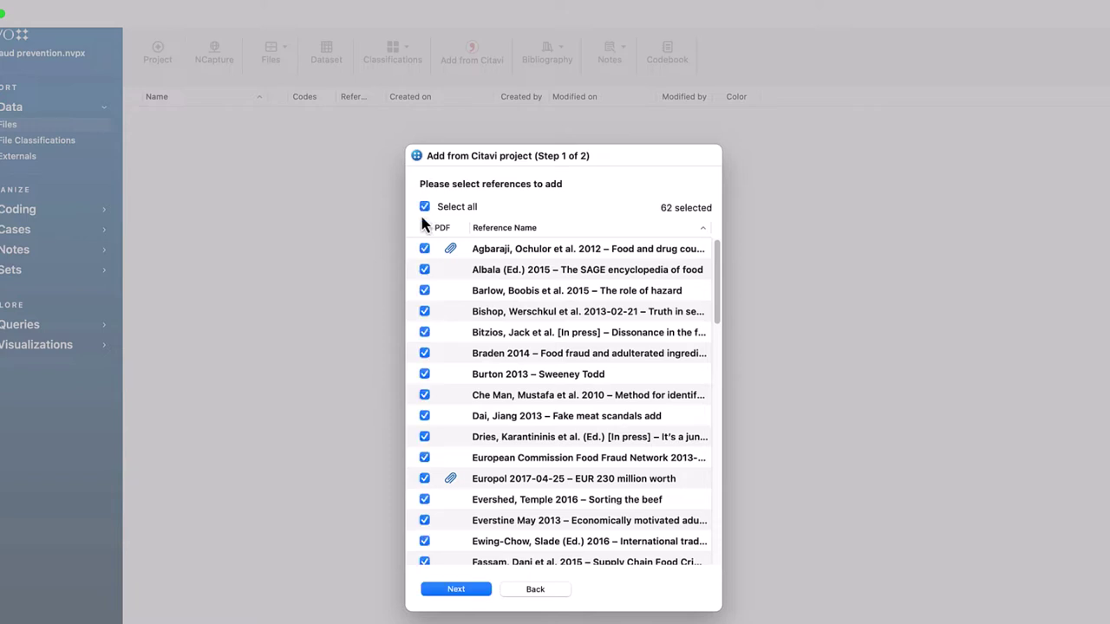
pyautogui.click(484, 597)
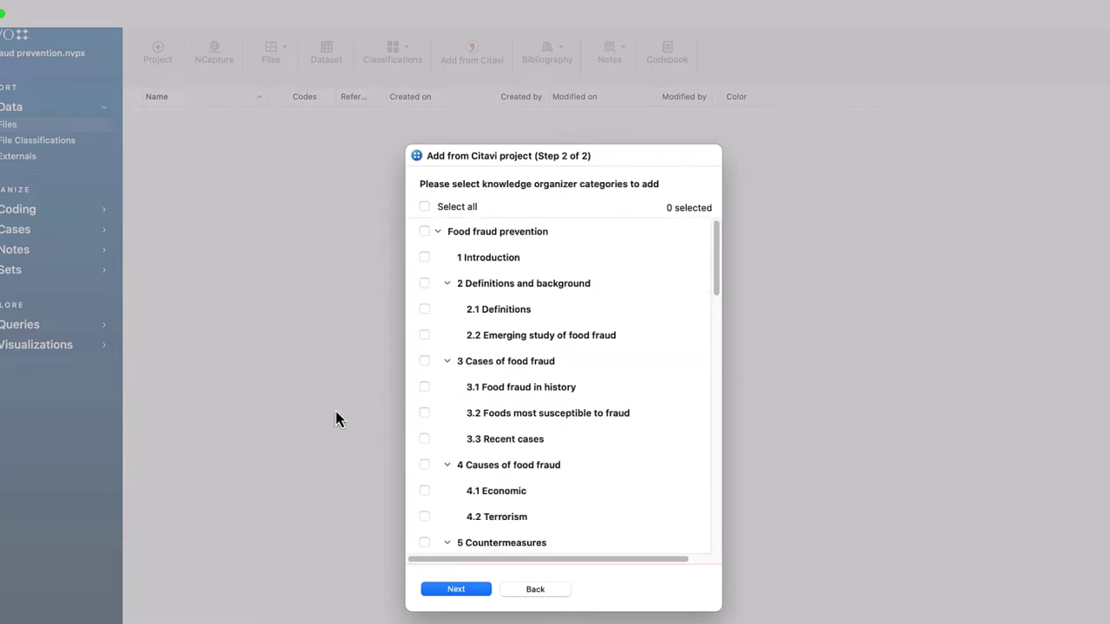
pyautogui.click(424, 207)
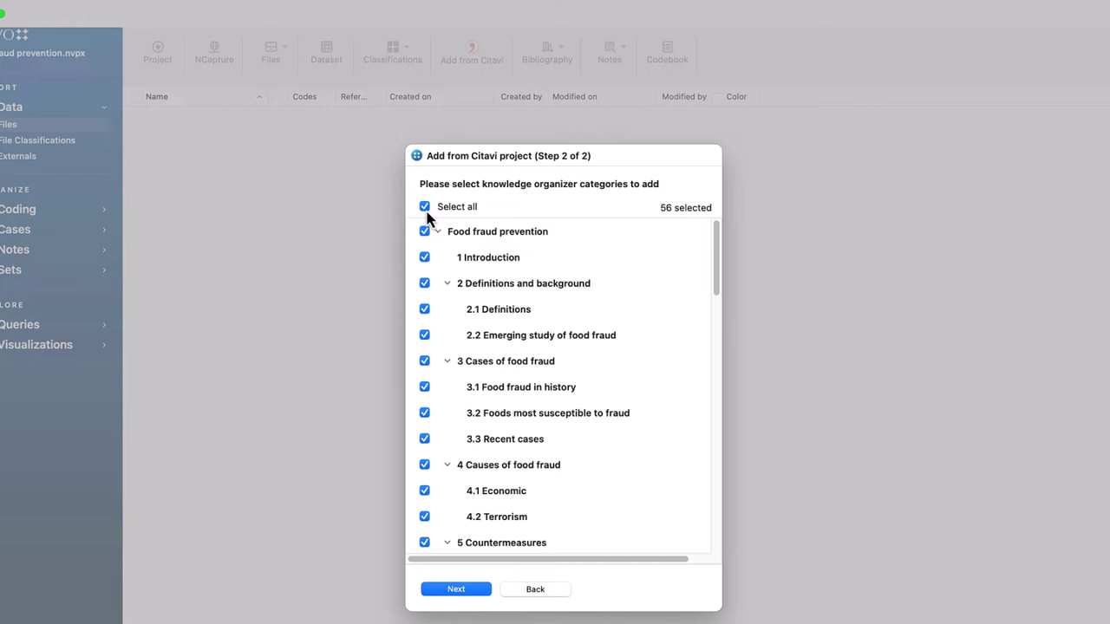
pyautogui.click(477, 592)
pyautogui.click(501, 420)
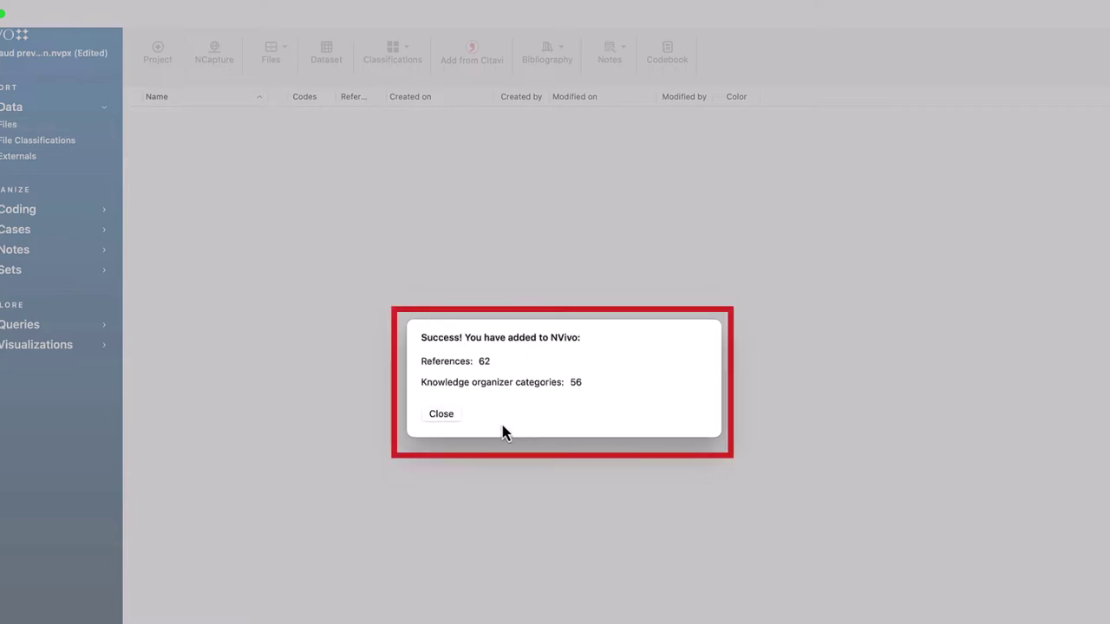
pyautogui.click(444, 417)
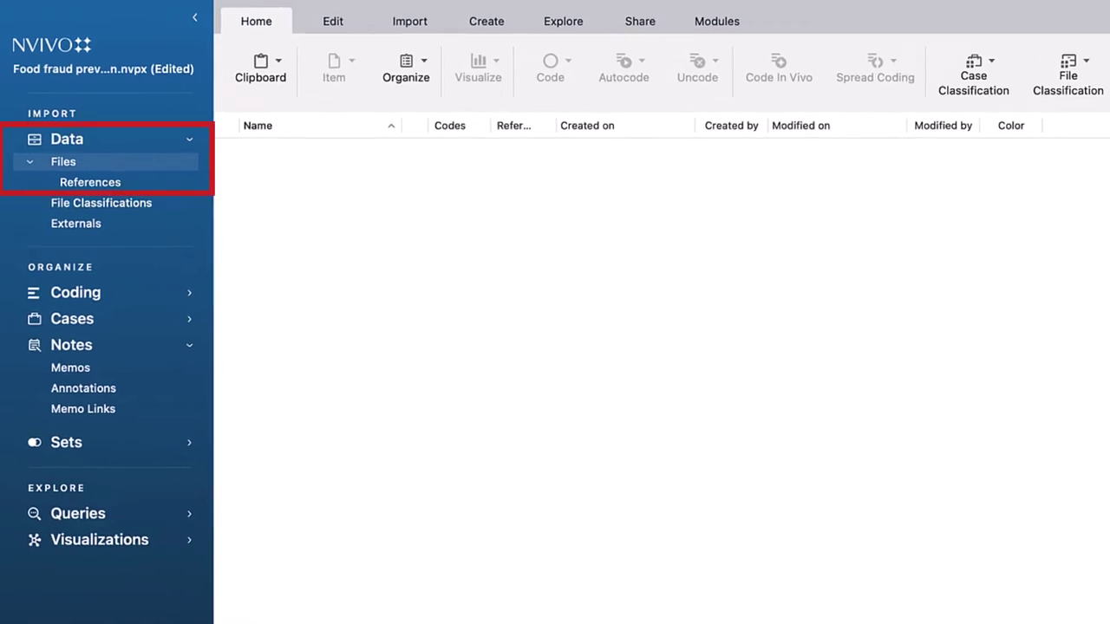
# List references with full titles and open Agbaraji 2012 showing coding density stripes.
pyautogui.click(144, 184)
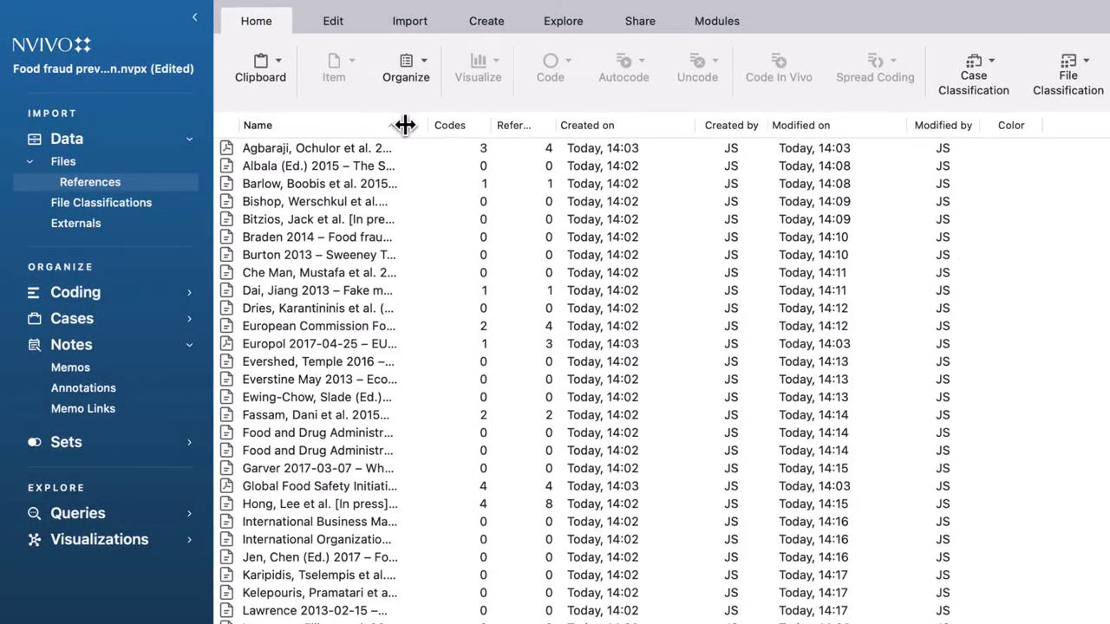
pyautogui.moveTo(426, 128); pyautogui.dragTo(839, 131)
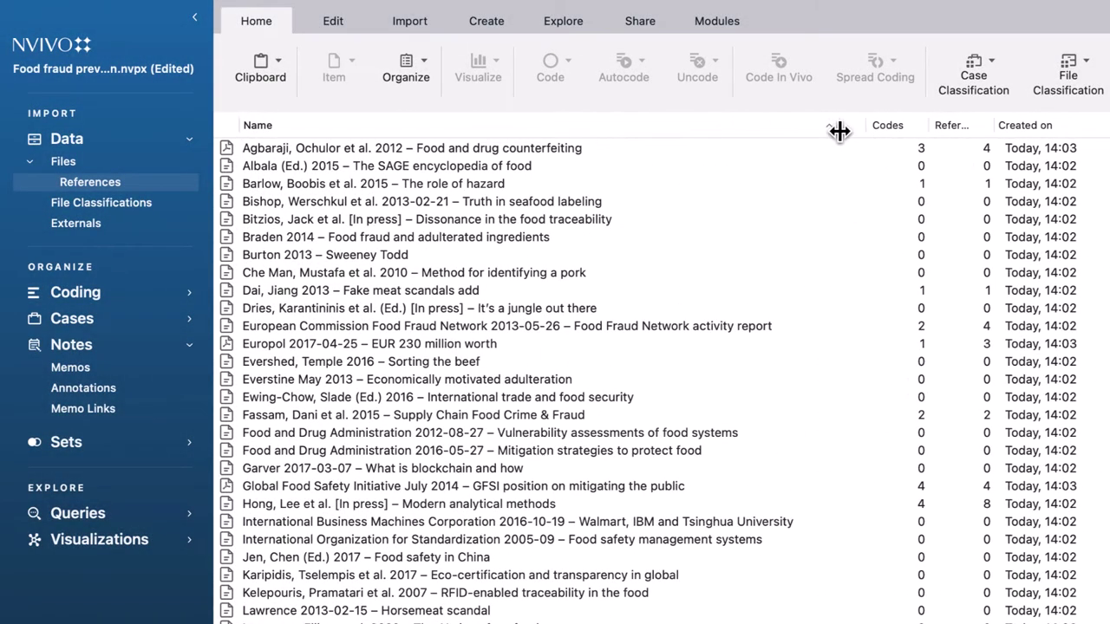
pyautogui.doubleClick(574, 151)
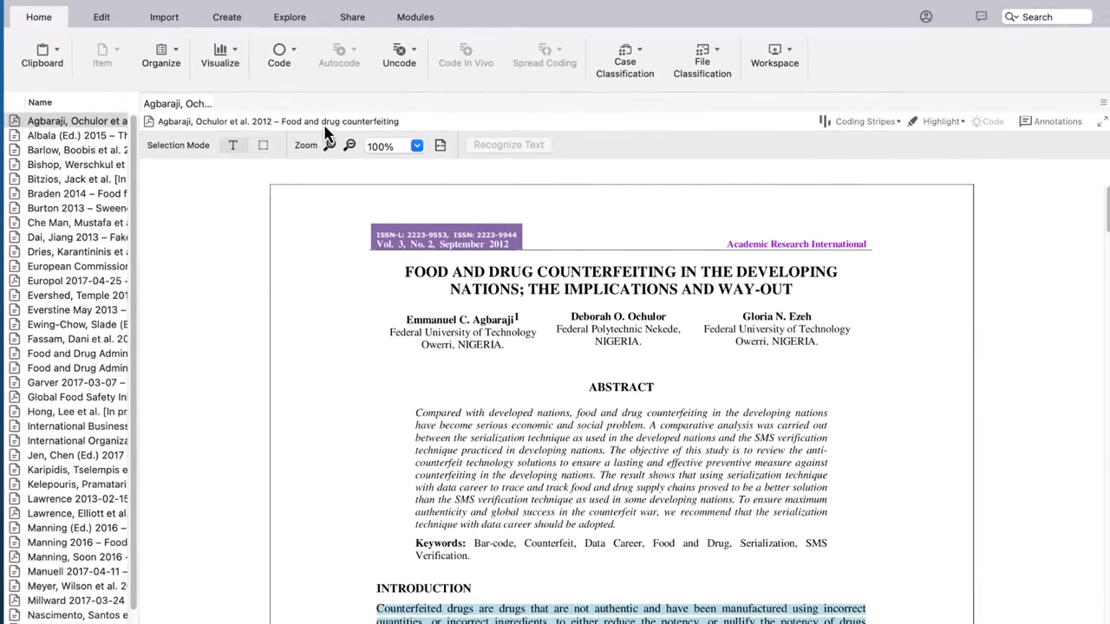
pyautogui.click(861, 122)
pyautogui.click(886, 171)
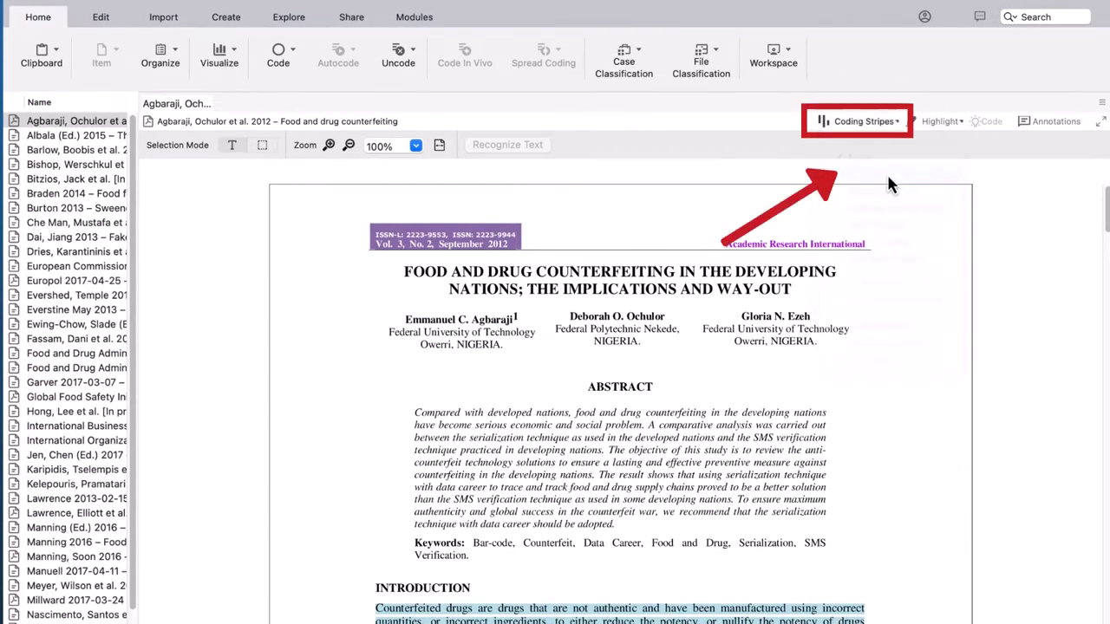
# Review the Agbaraji annotations, including Advantages of RFID, then close the document.
pyautogui.scroll(-2, 893, 185)
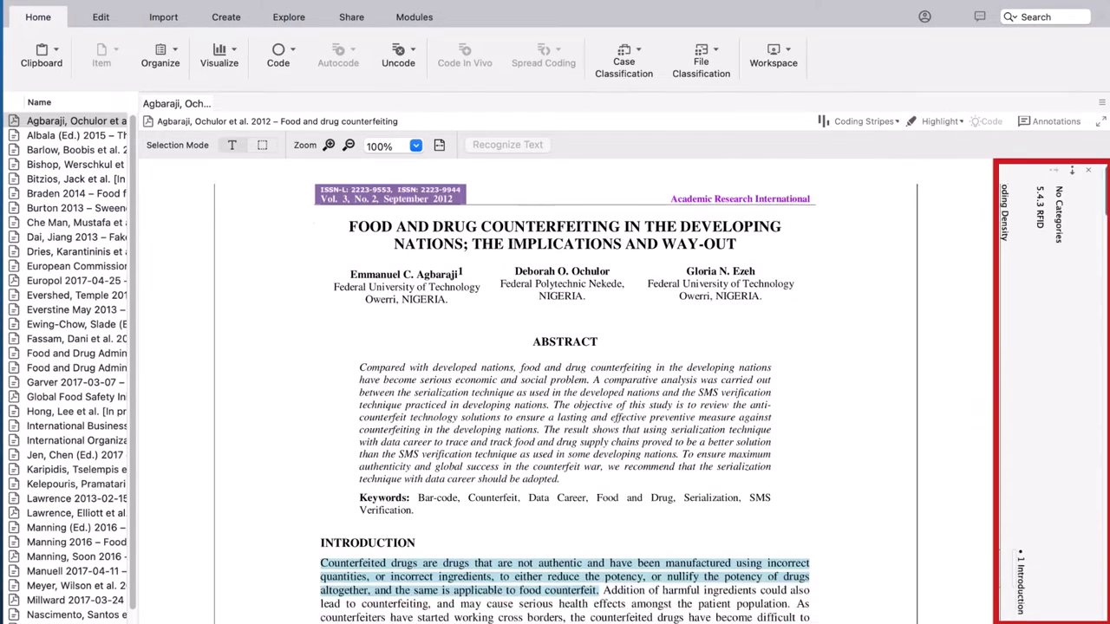
pyautogui.scroll(-5, 563, 390)
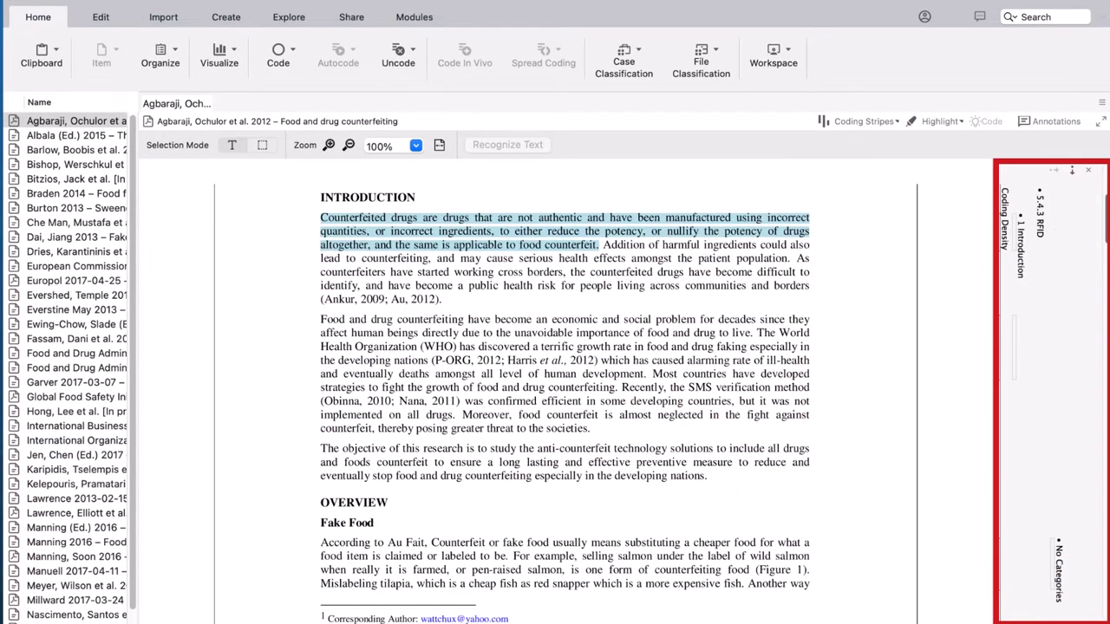
pyautogui.click(1054, 129)
pyautogui.click(874, 218)
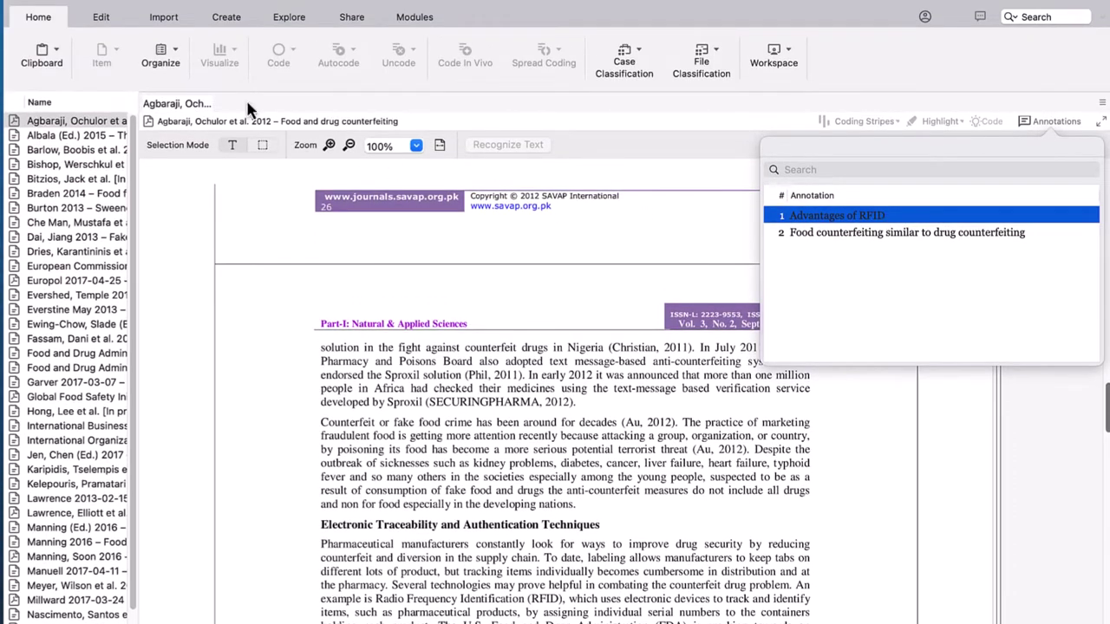
pyautogui.click(203, 104)
pyautogui.scroll(-5, 273, 233)
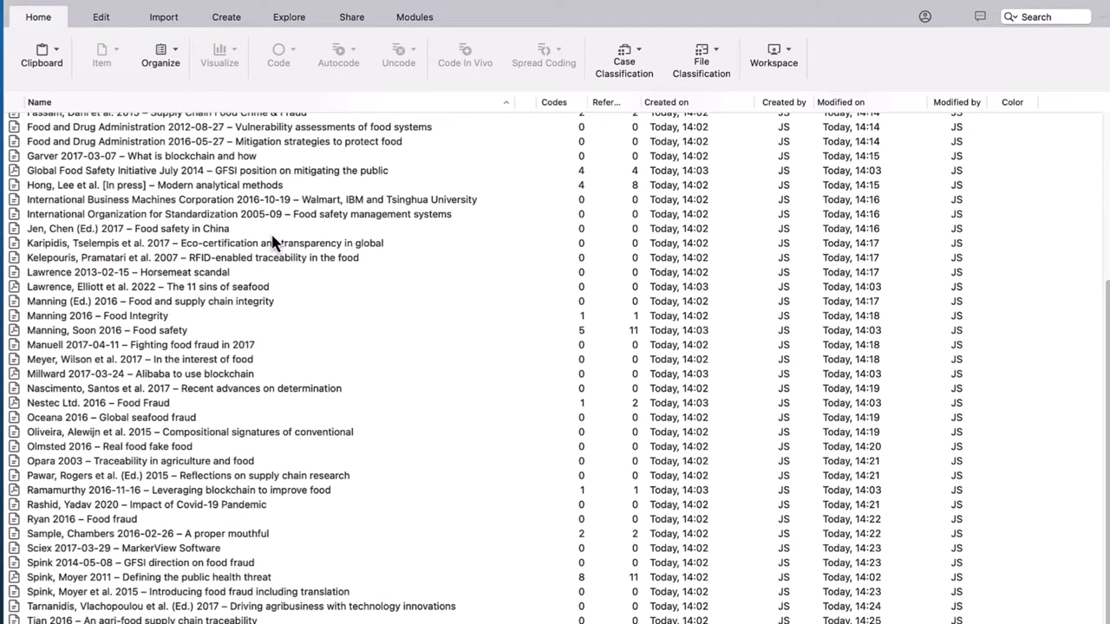
# Inspect the Sample, Chambers 2016 podcast reference with all coding stripes, then close it.
pyautogui.doubleClick(236, 461)
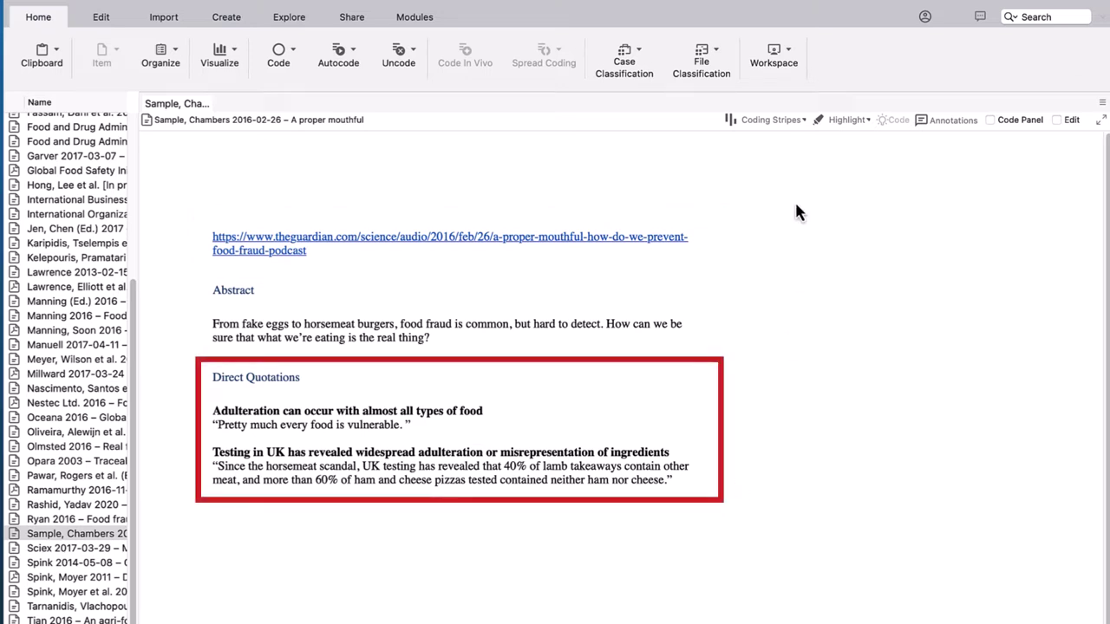
pyautogui.click(771, 120)
pyautogui.click(811, 173)
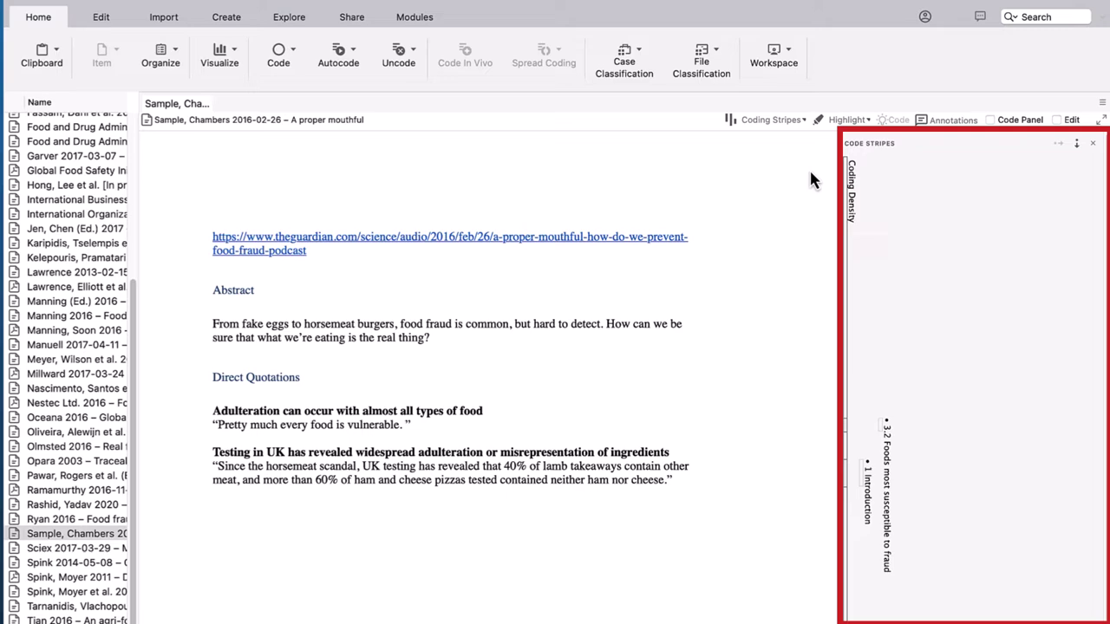
pyautogui.click(212, 104)
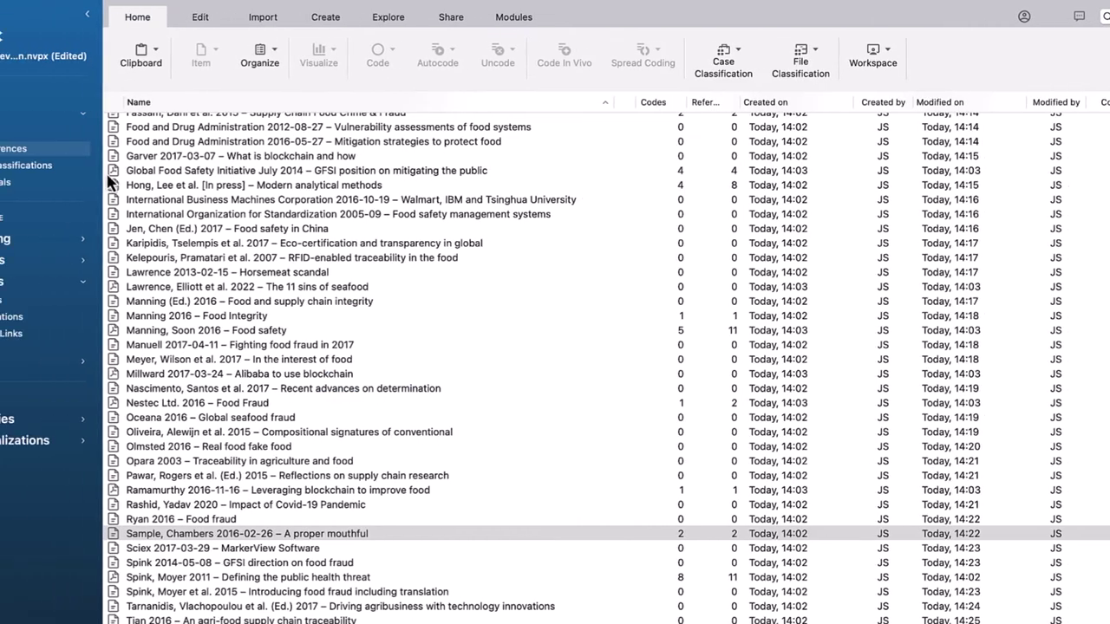
# Open the Reference classification sheet and widen its Reference Type and Name columns.
pyautogui.click(80, 166)
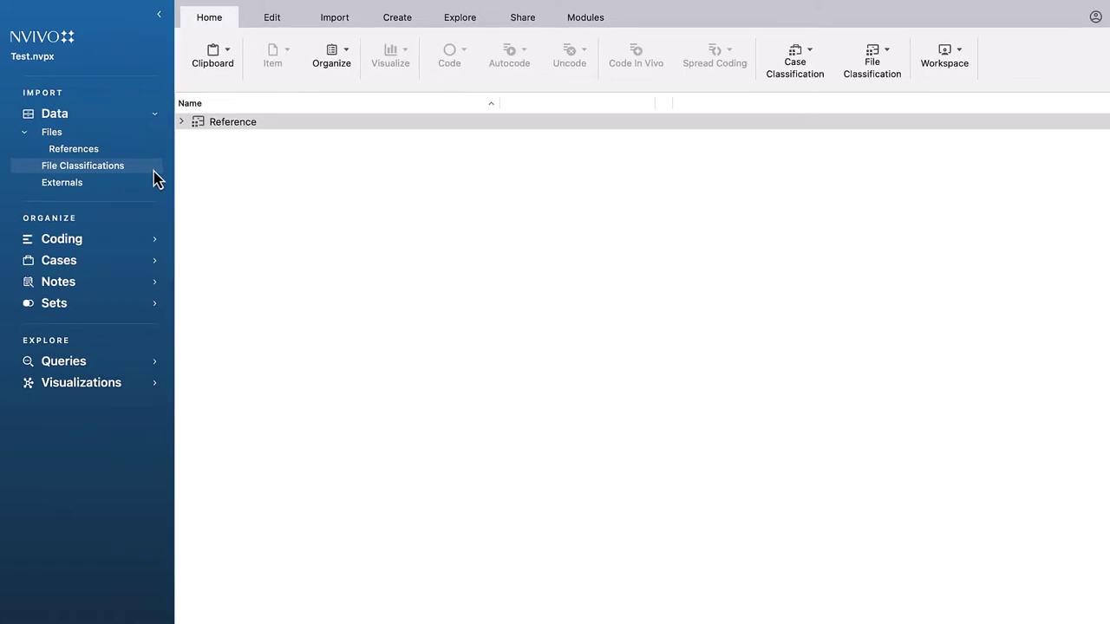
pyautogui.click(895, 67)
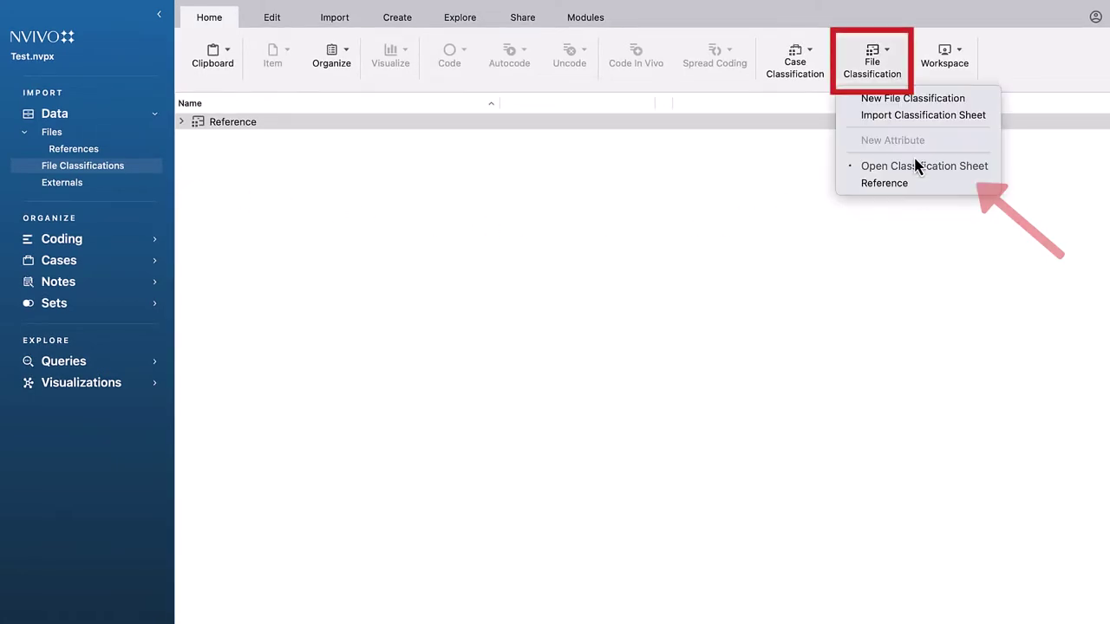
pyautogui.click(916, 184)
pyautogui.click(470, 149)
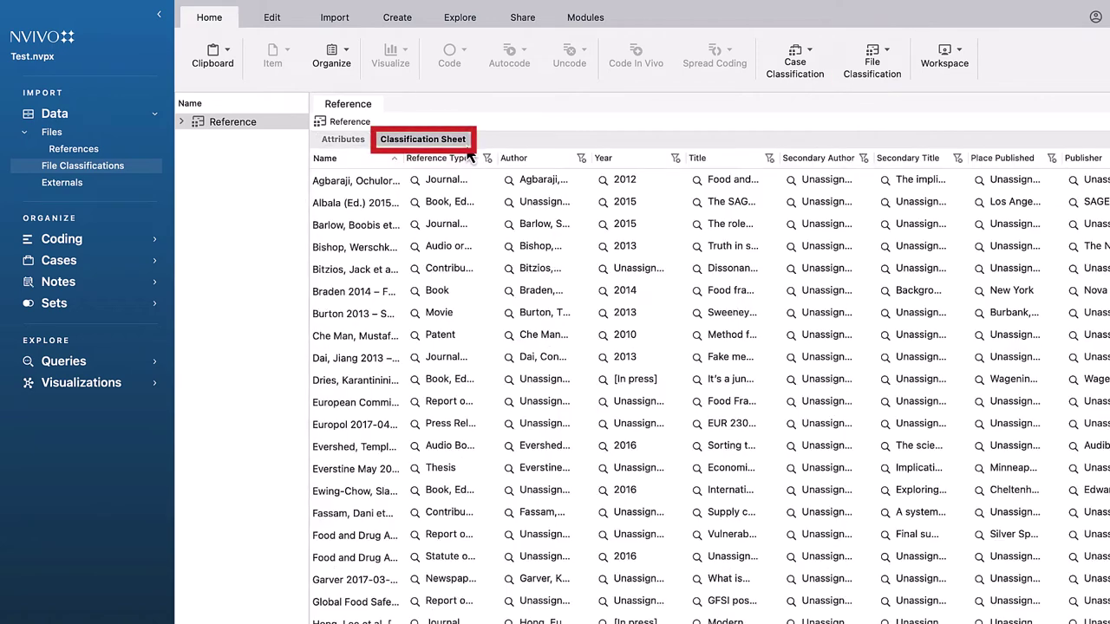
pyautogui.moveTo(498, 163); pyautogui.dragTo(575, 153)
pyautogui.moveTo(401, 158); pyautogui.dragTo(601, 157)
# Close the classification sheet and show the codes imported from Citavi.
pyautogui.click(379, 105)
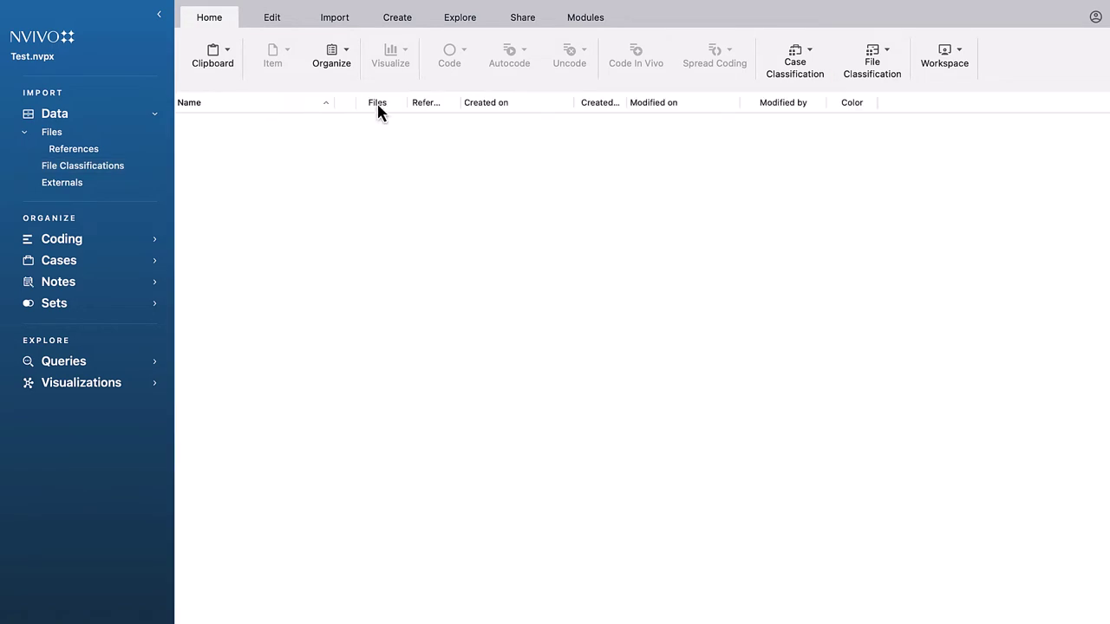
pyautogui.click(157, 238)
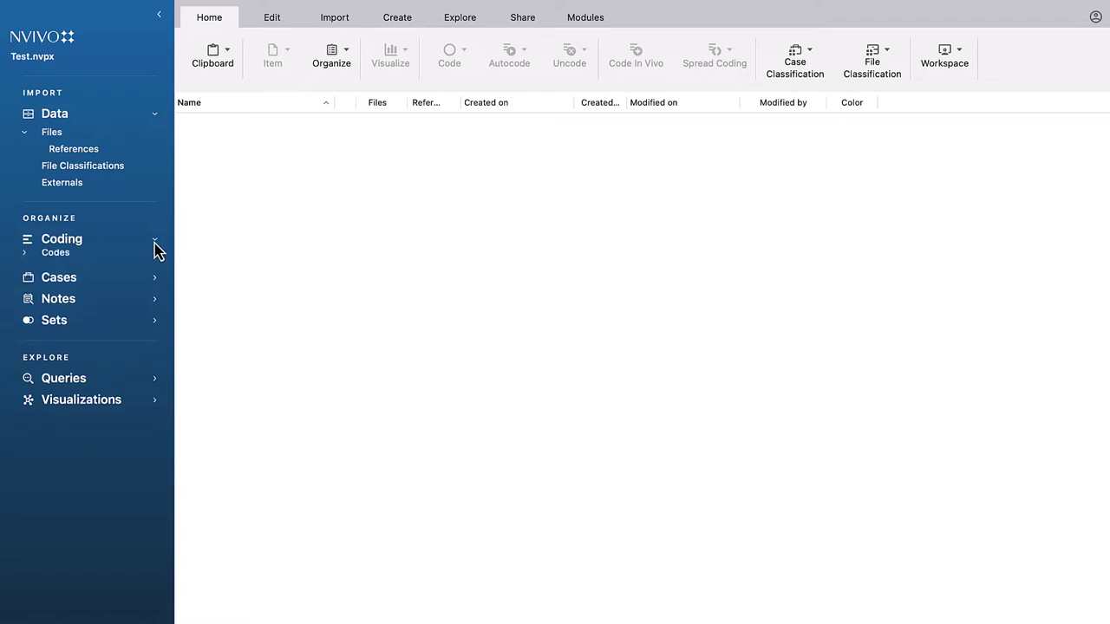
pyautogui.click(24, 258)
pyautogui.click(87, 274)
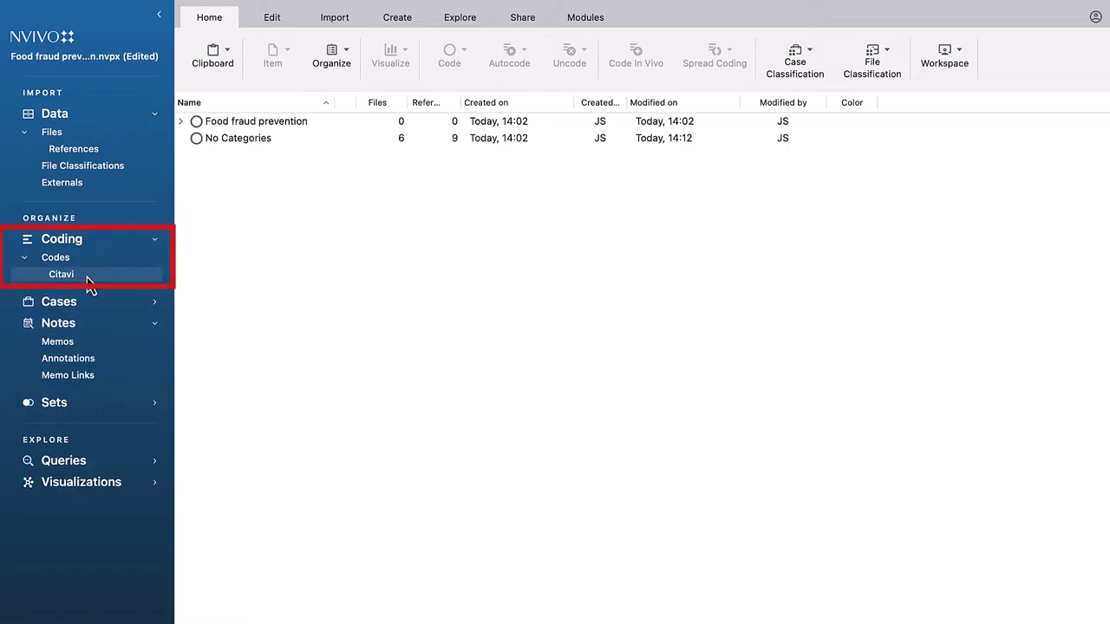
# Expand Food fraud prevention and 2 Definitions, then review the 2.1 Definitions references.
pyautogui.click(180, 121)
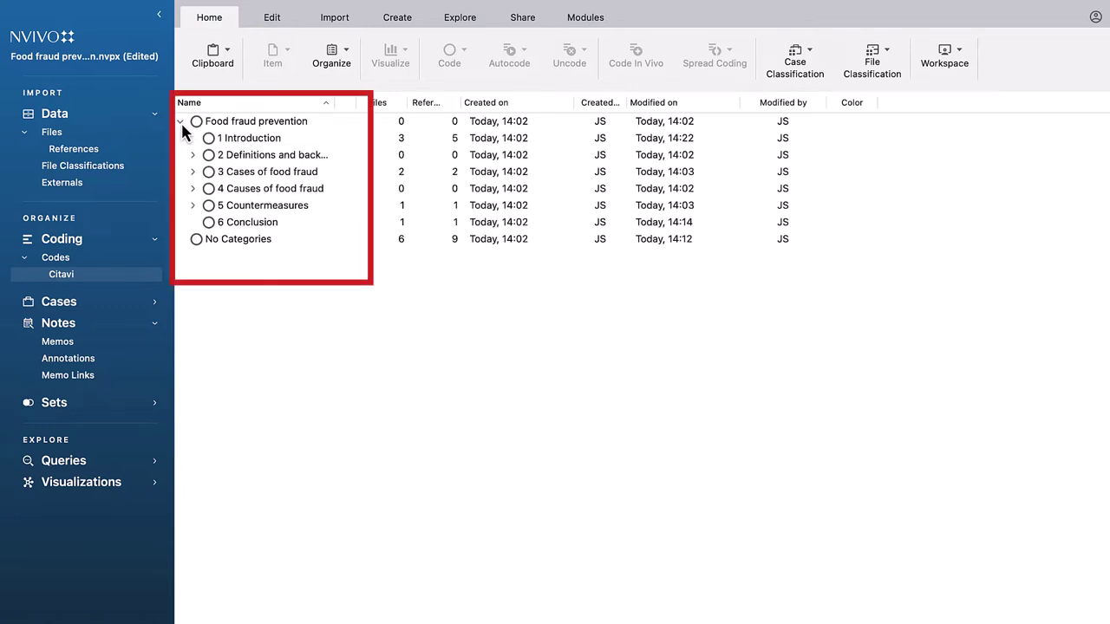
pyautogui.click(192, 156)
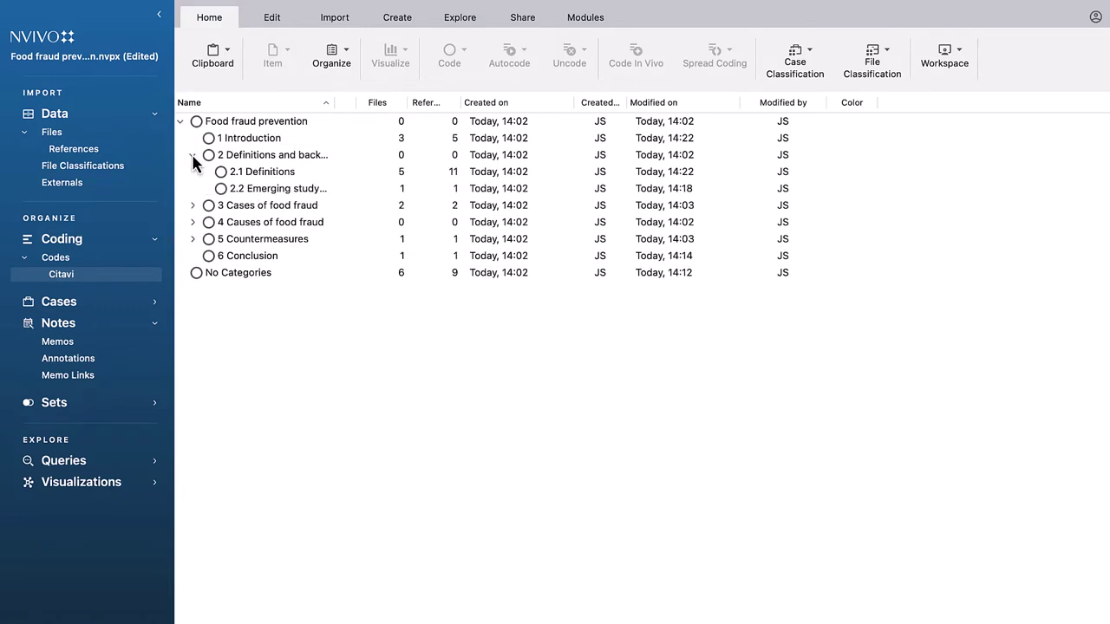
pyautogui.click(227, 178)
pyautogui.doubleClick(267, 180)
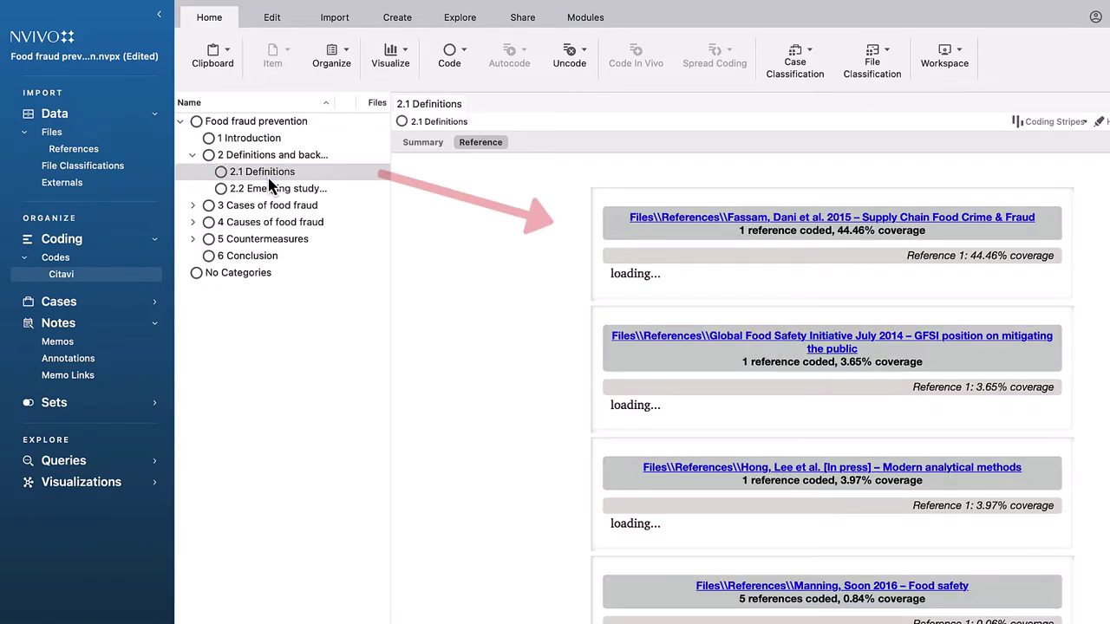
pyautogui.scroll(-10, 832, 390)
pyautogui.click(454, 102)
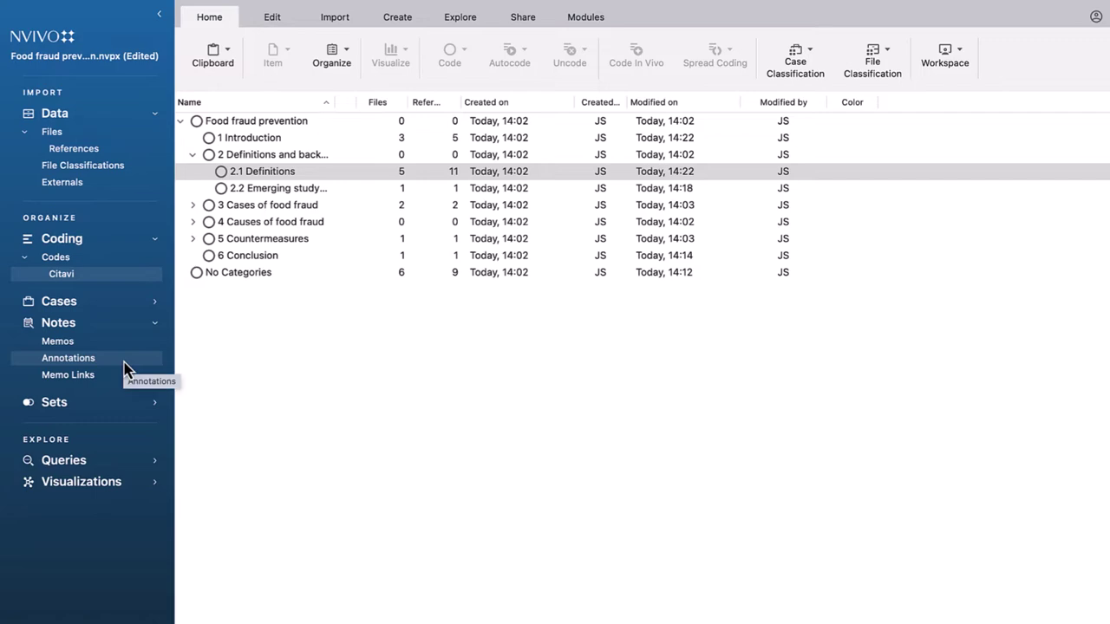
# Open the 'Direct food fraud risk definition' annotation in its Spink, Moyer 2011 source.
pyautogui.click(70, 358)
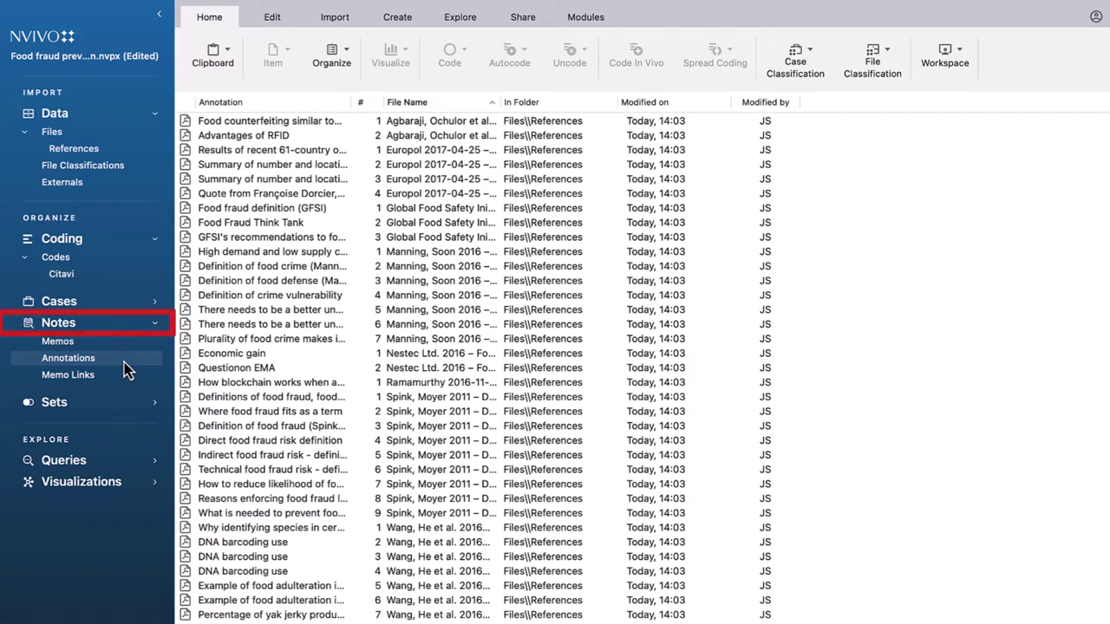
pyautogui.doubleClick(212, 438)
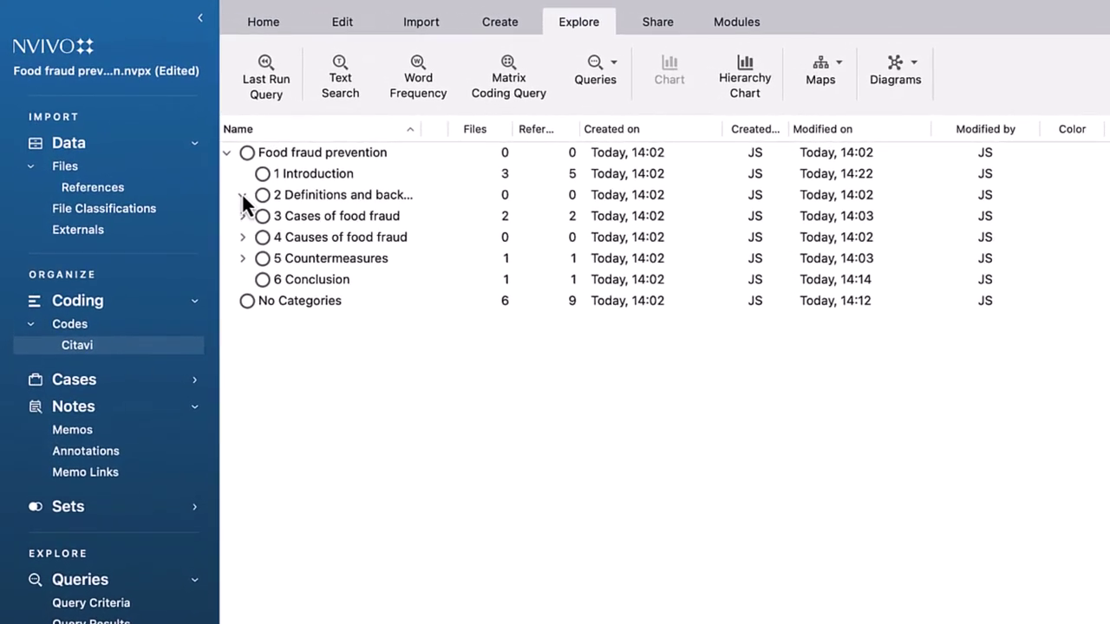
# Run a word frequency query scoped to the 2.1 Definitions code, minimum word length 6.
pyautogui.click(243, 196)
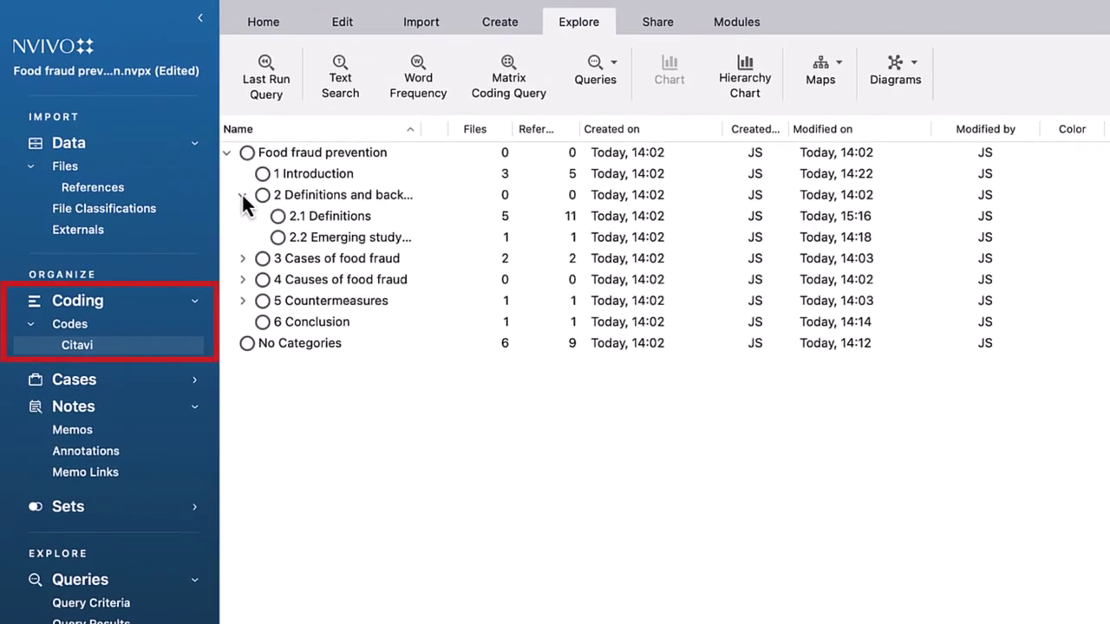
pyautogui.click(353, 220)
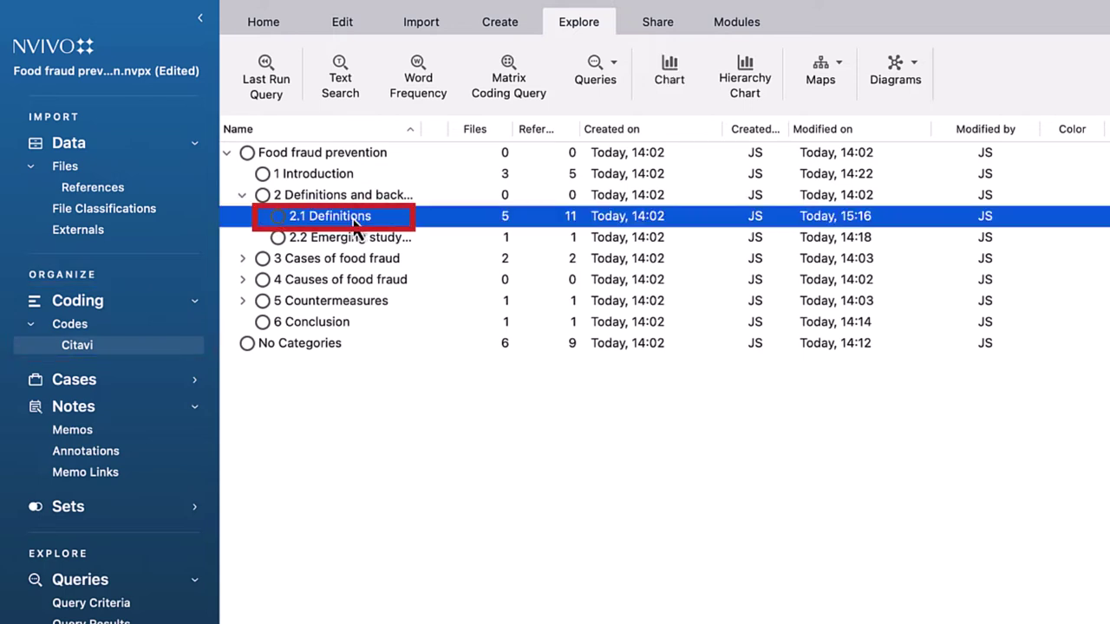
pyautogui.click(455, 110)
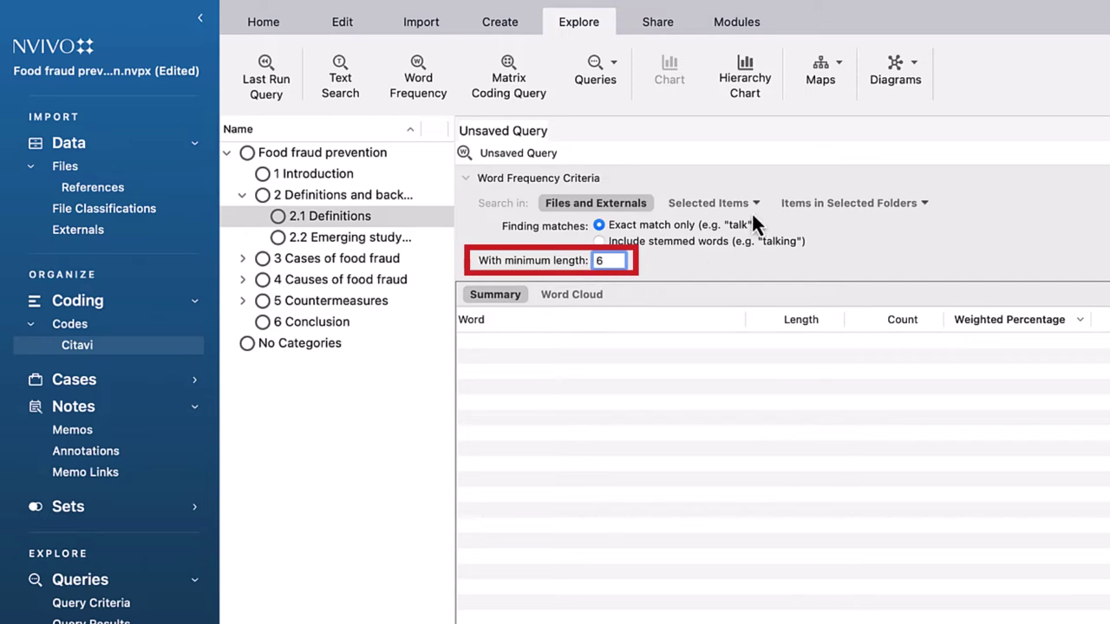
pyautogui.click(713, 203)
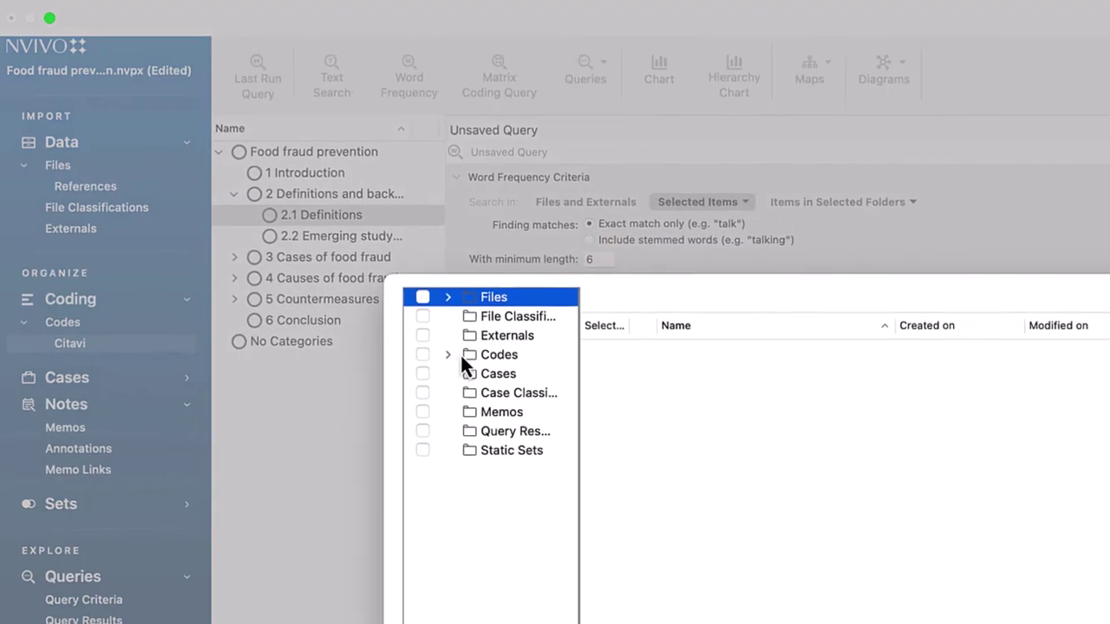
pyautogui.click(448, 354)
pyautogui.click(511, 374)
pyautogui.click(636, 350)
pyautogui.click(651, 389)
pyautogui.click(606, 408)
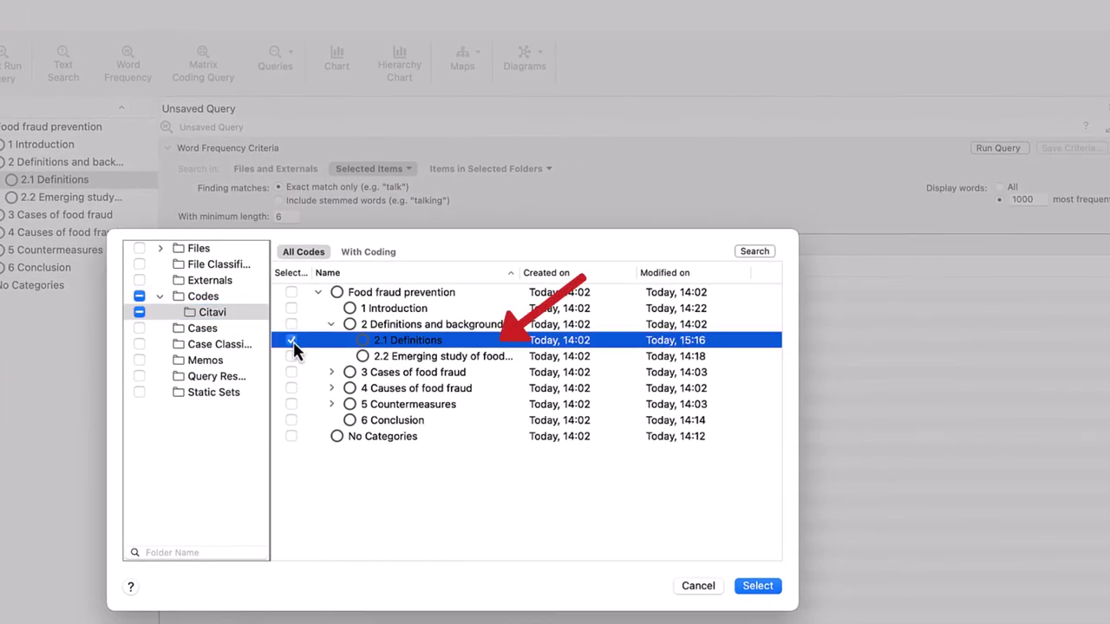
pyautogui.click(756, 586)
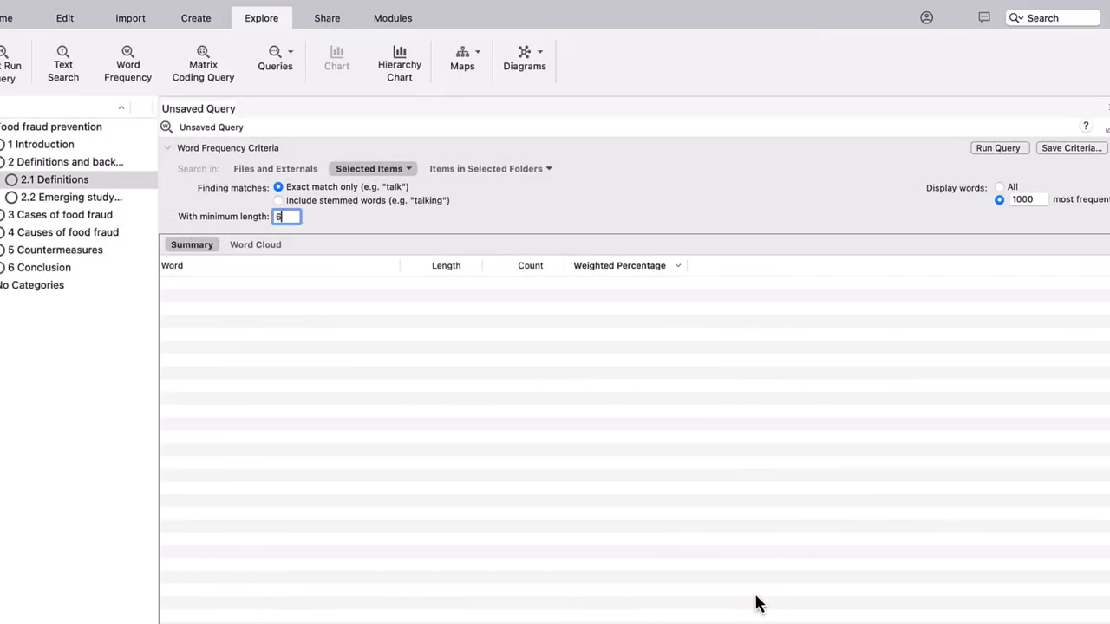
pyautogui.click(1019, 152)
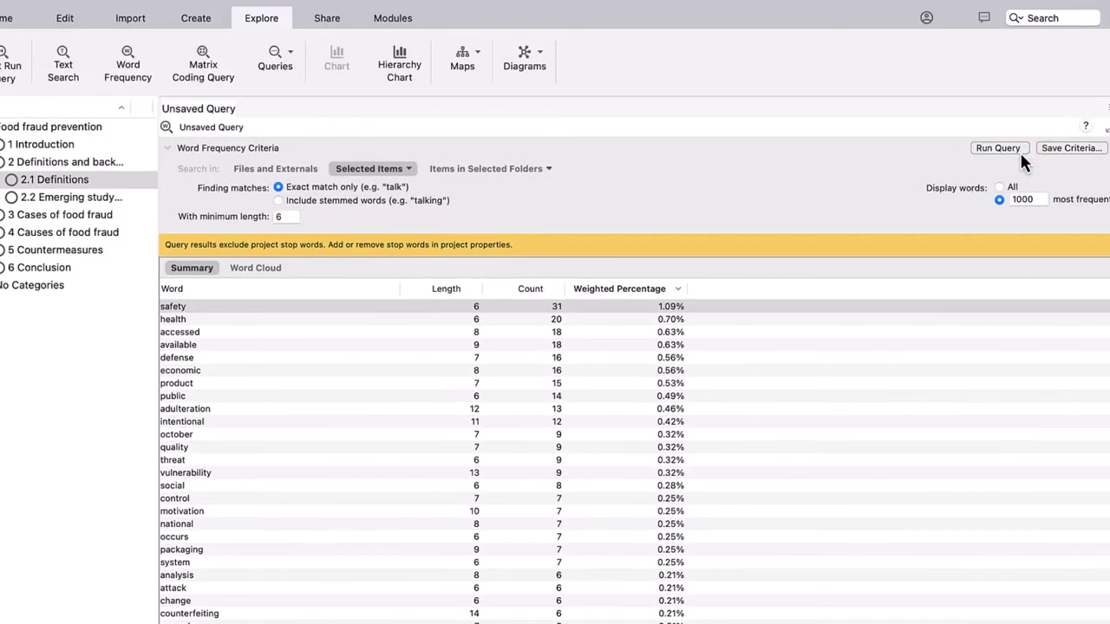
# Show the results as a word cloud and run a text search for 'intentional'.
pyautogui.click(272, 275)
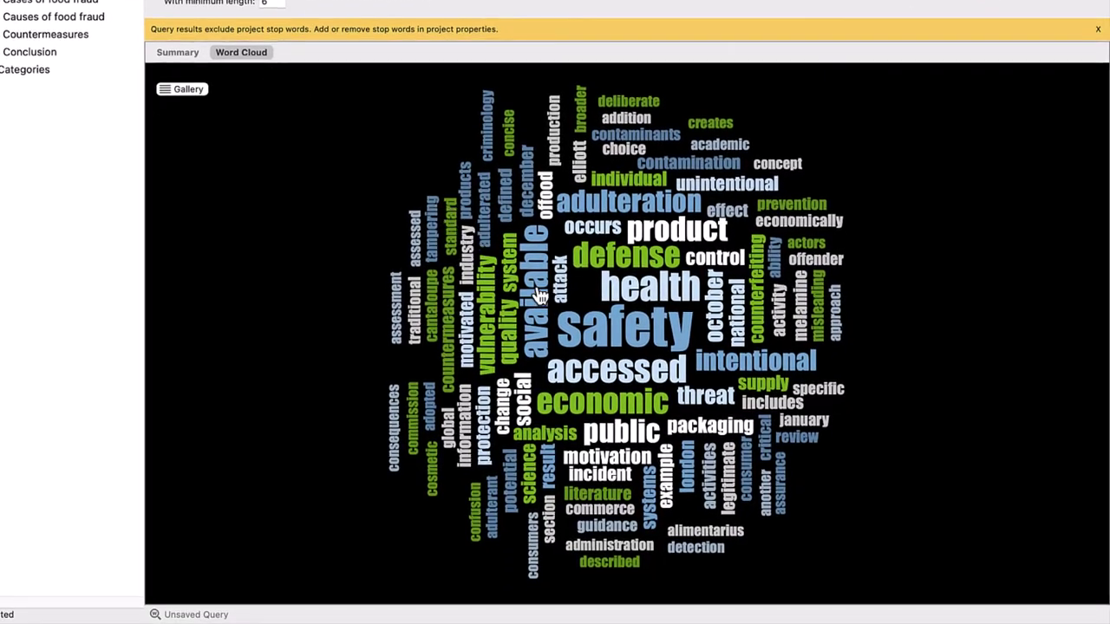
pyautogui.rightClick(812, 379)
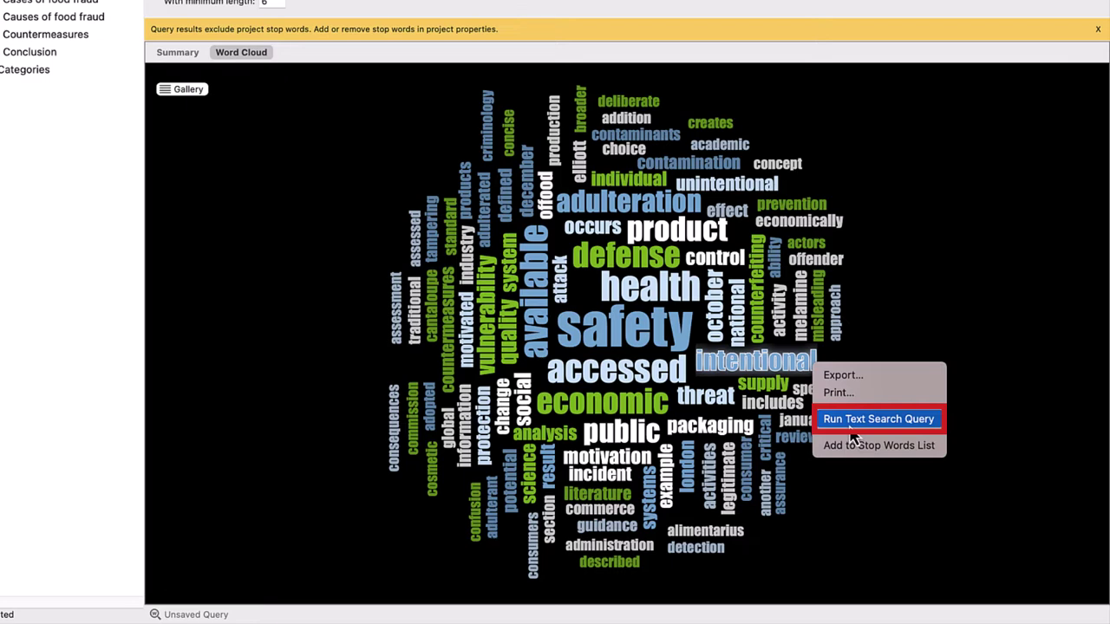
pyautogui.click(877, 418)
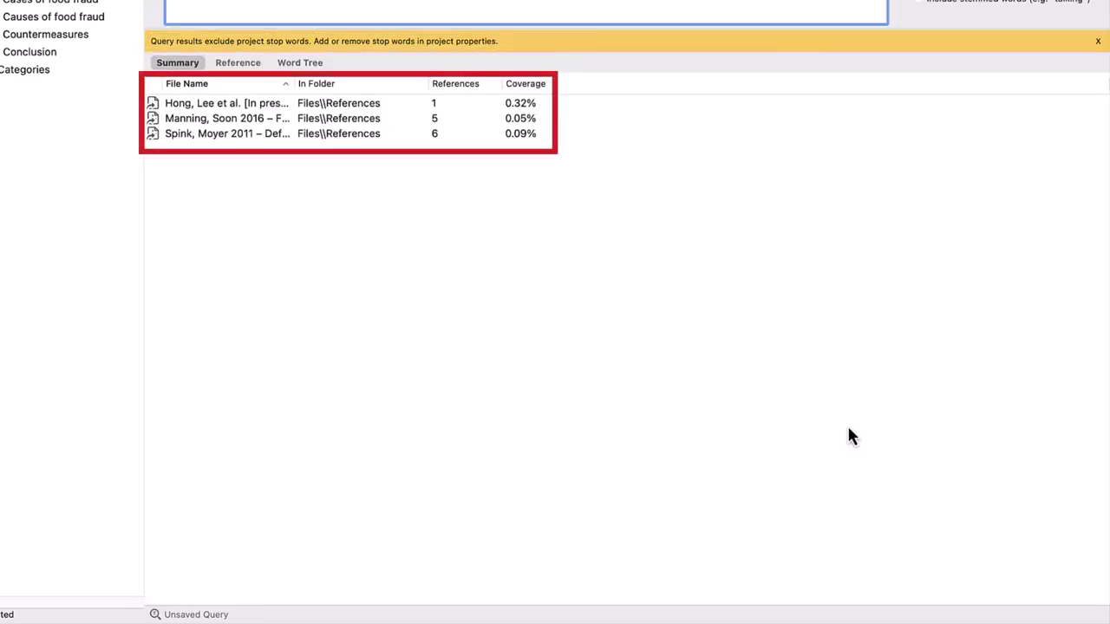
# View the 'intentional' matches as a 9-word-context word tree and trace the USDA branch.
pyautogui.click(312, 66)
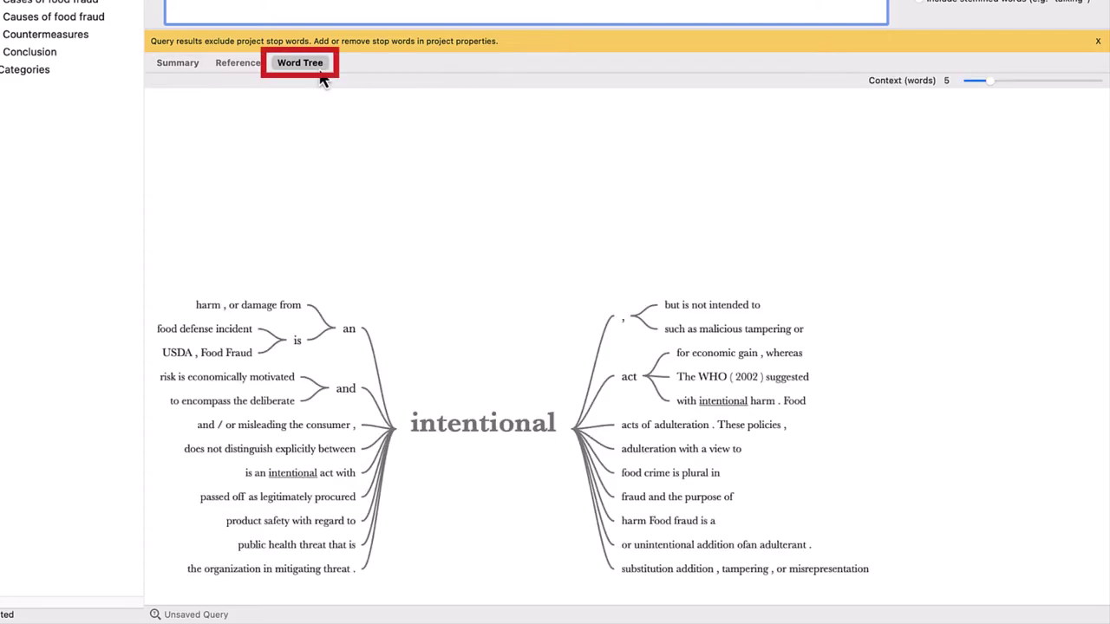
pyautogui.click(990, 82)
pyautogui.moveTo(991, 84); pyautogui.dragTo(1010, 80)
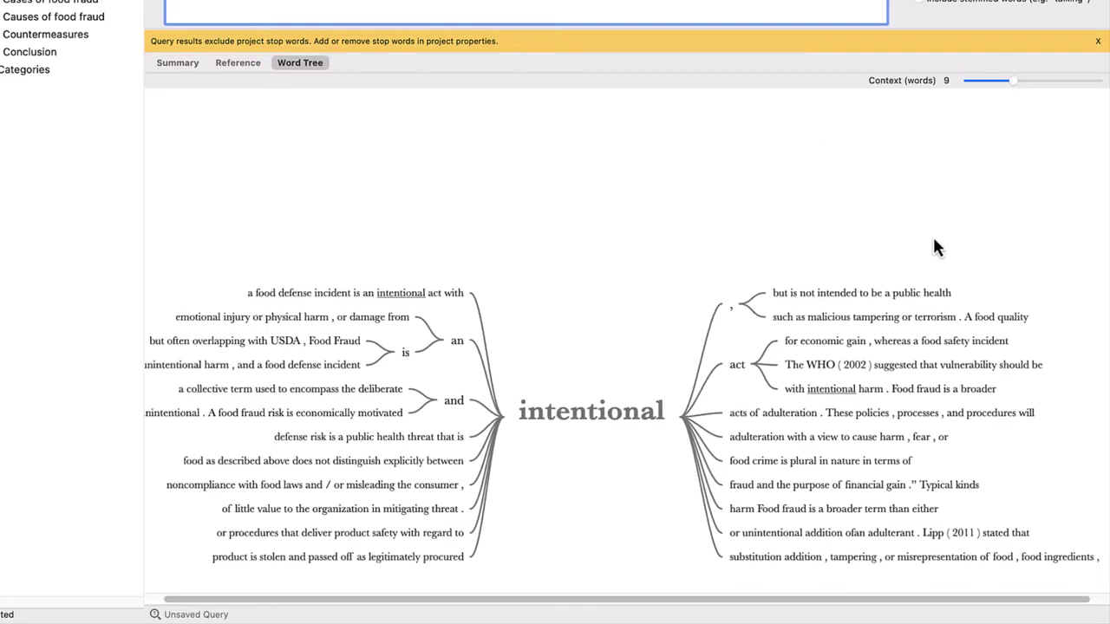
pyautogui.click(344, 350)
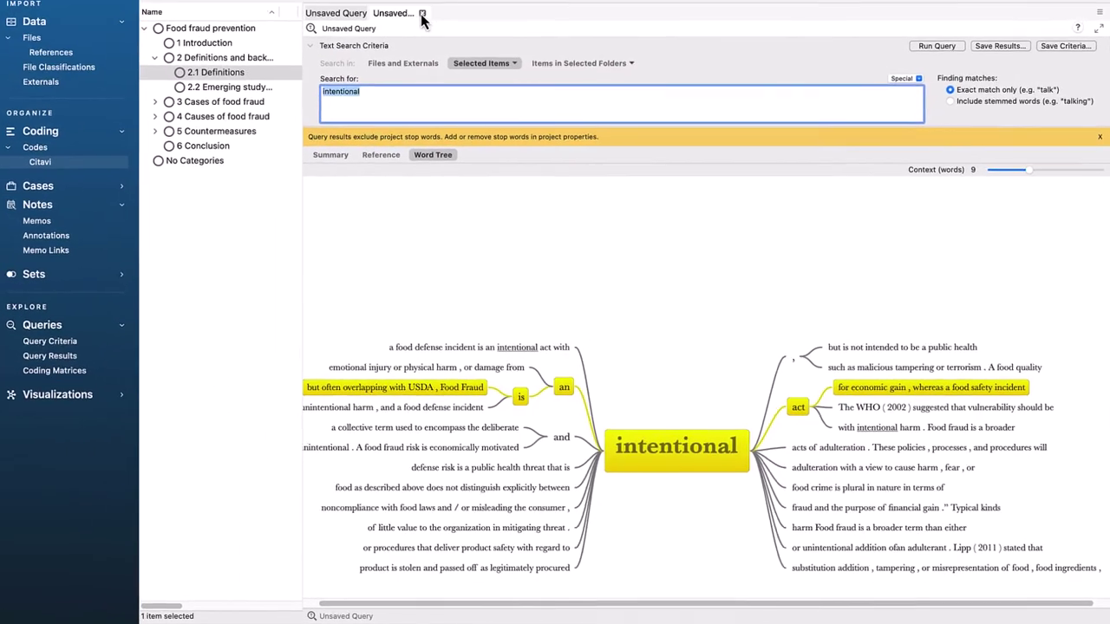
# Run a text search for 'adulteration' from the word cloud and view its references and word tree.
pyautogui.click(422, 19)
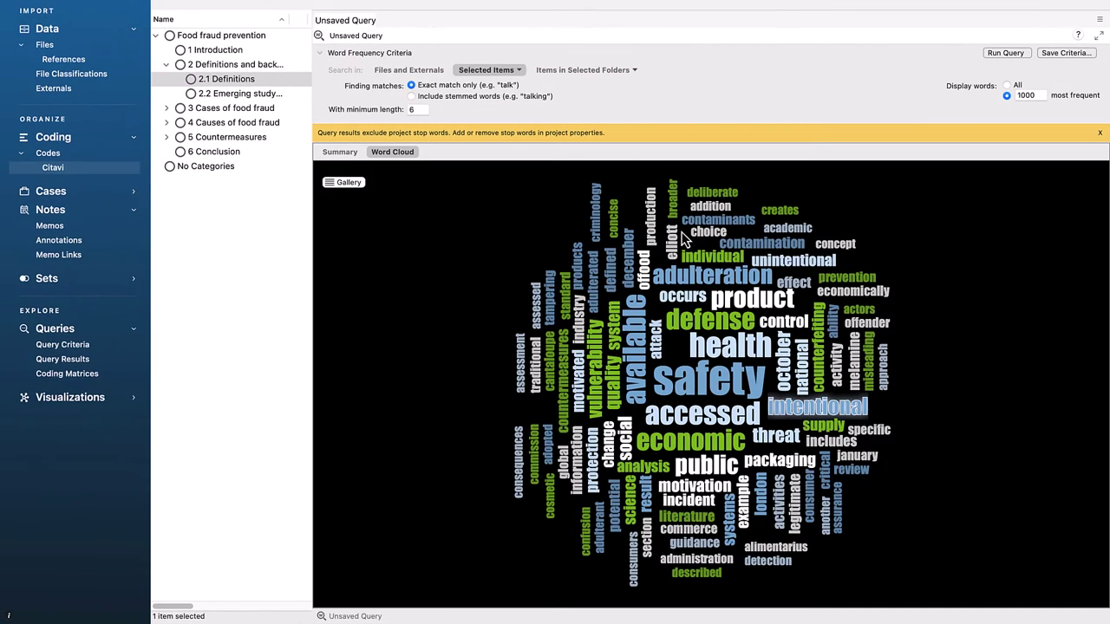
pyautogui.rightClick(730, 276)
pyautogui.click(776, 321)
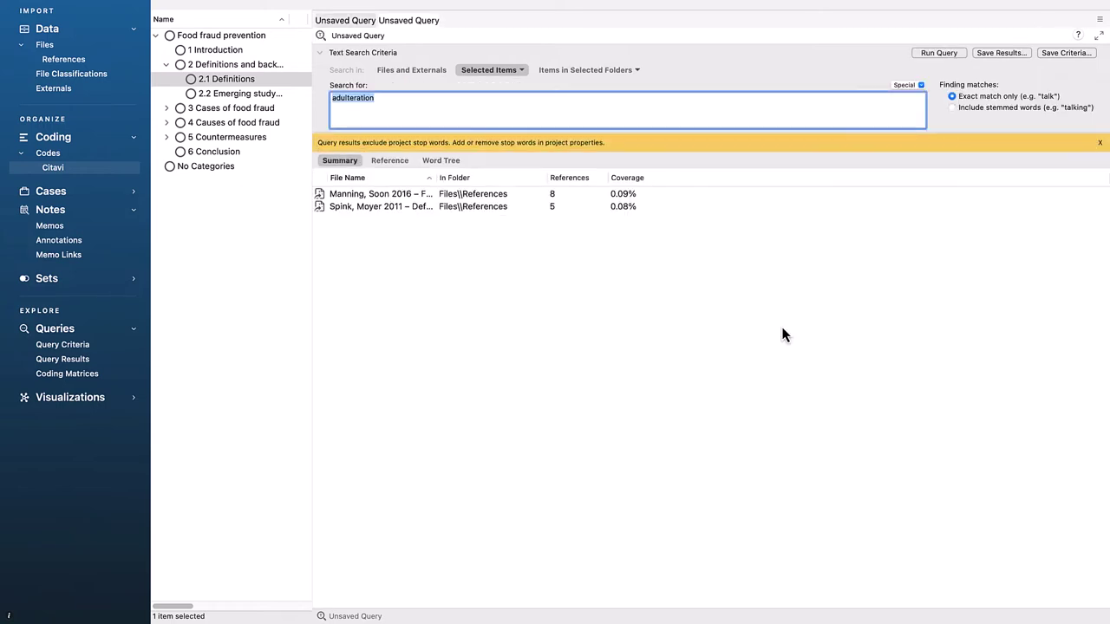
pyautogui.click(407, 164)
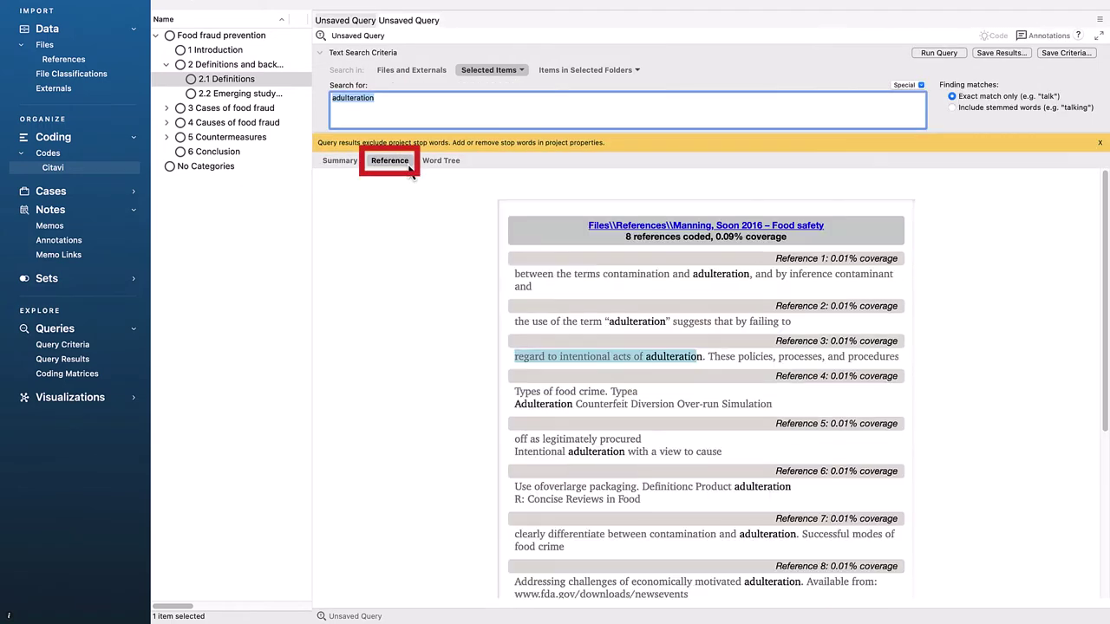
pyautogui.scroll(-5, 429, 196)
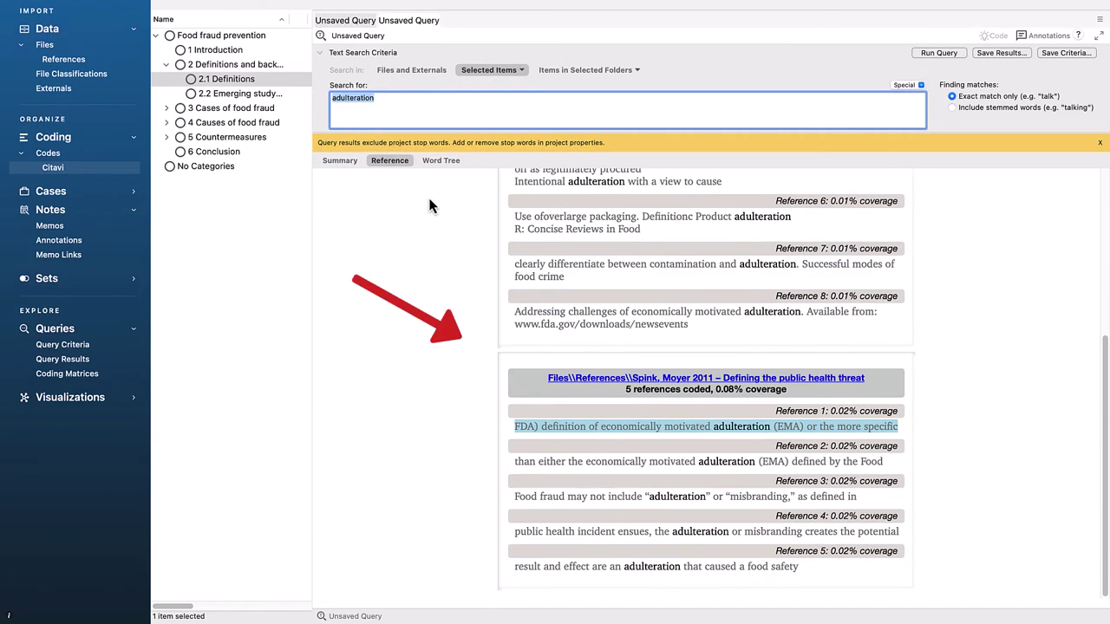
pyautogui.scroll(5, 433, 191)
pyautogui.click(444, 161)
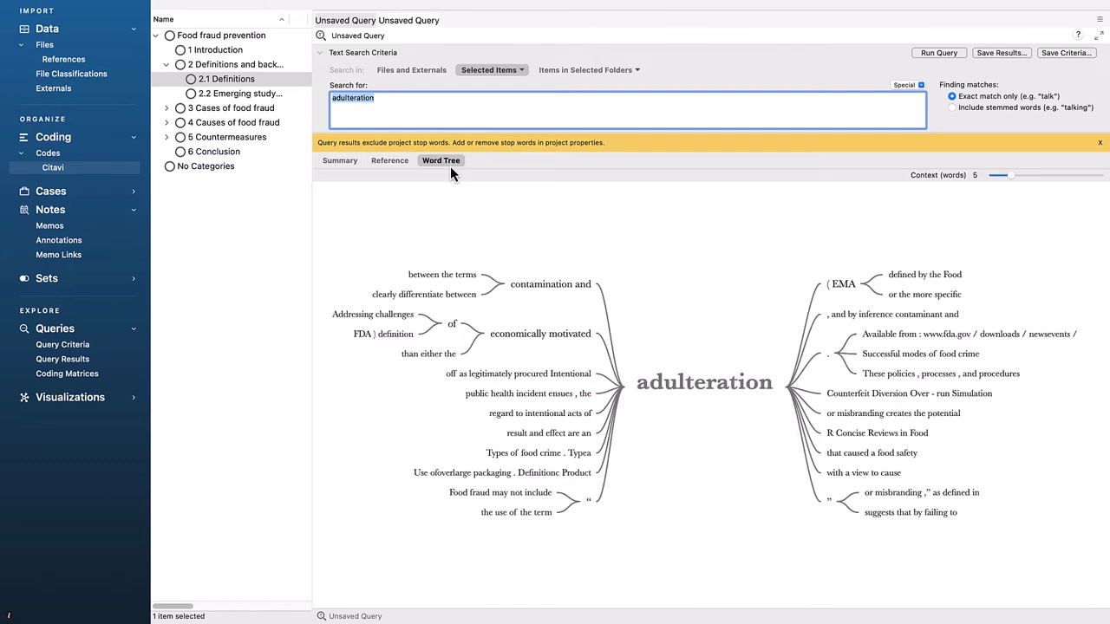
# Save the search results as a new code named 'adulteration' under 2.1 Definitions.
pyautogui.click(1001, 52)
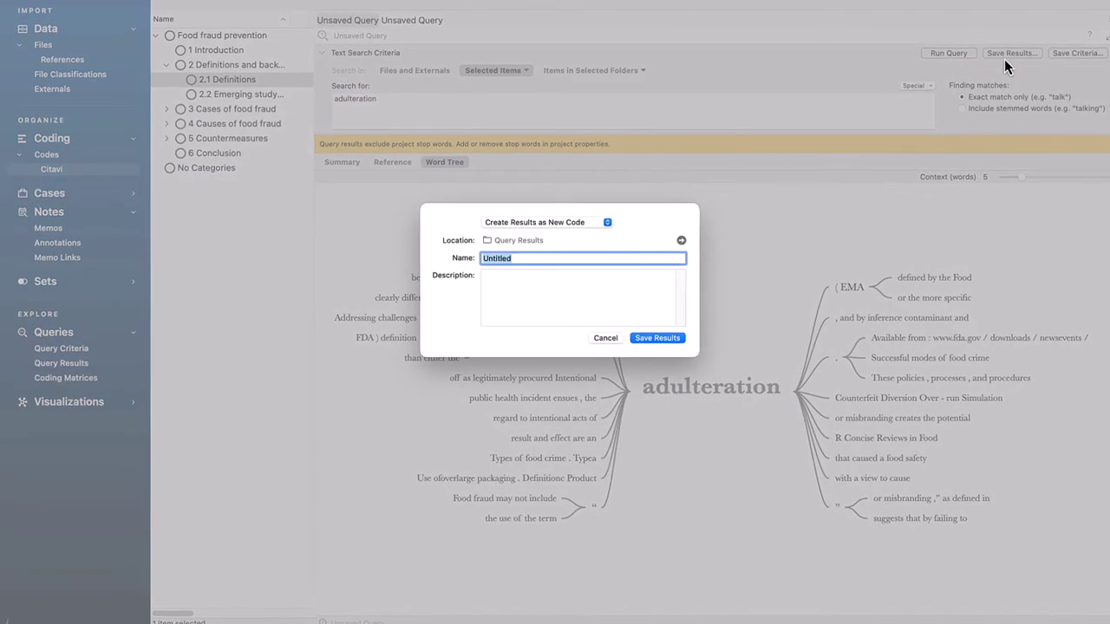
pyautogui.click(681, 240)
pyautogui.click(469, 176)
pyautogui.click(479, 192)
pyautogui.click(491, 208)
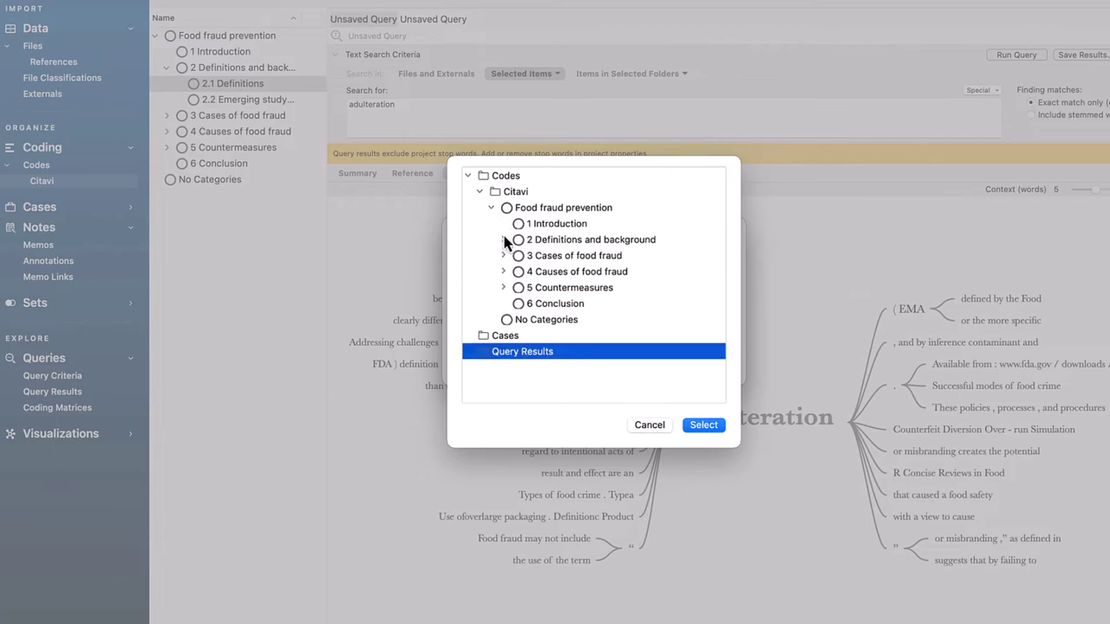
pyautogui.click(504, 239)
pyautogui.click(534, 255)
pyautogui.click(703, 425)
pyautogui.write('adulteration')
pyautogui.click(700, 359)
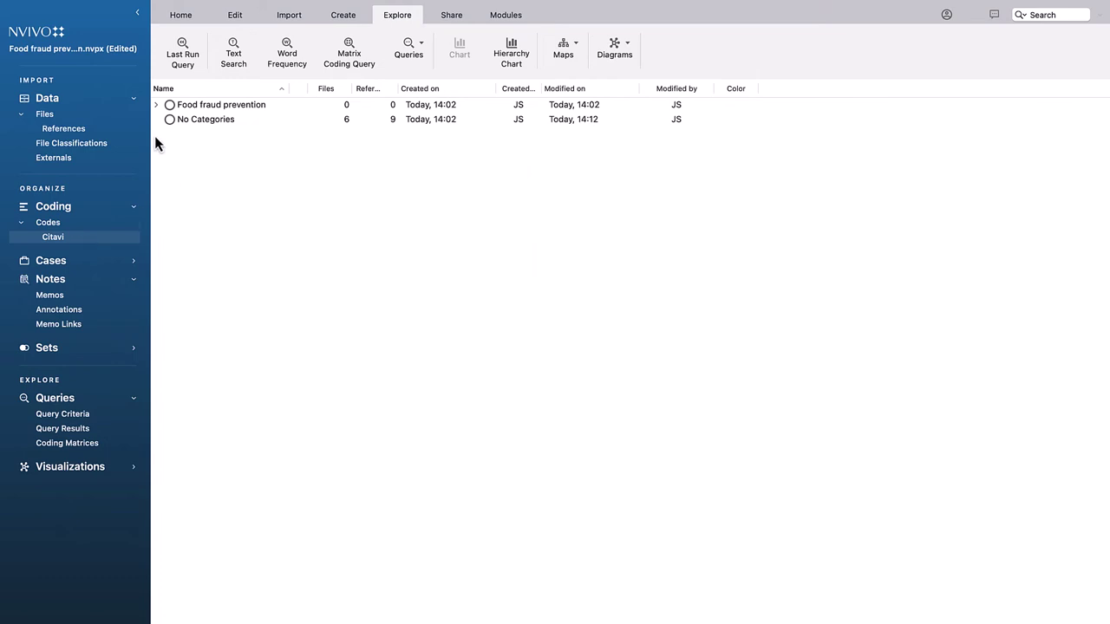
# Make 5.2 Enforcement and 5.3 Prevention aggregate coding from child codes, then start a new Crosstab query.
pyautogui.click(156, 105)
pyautogui.click(166, 177)
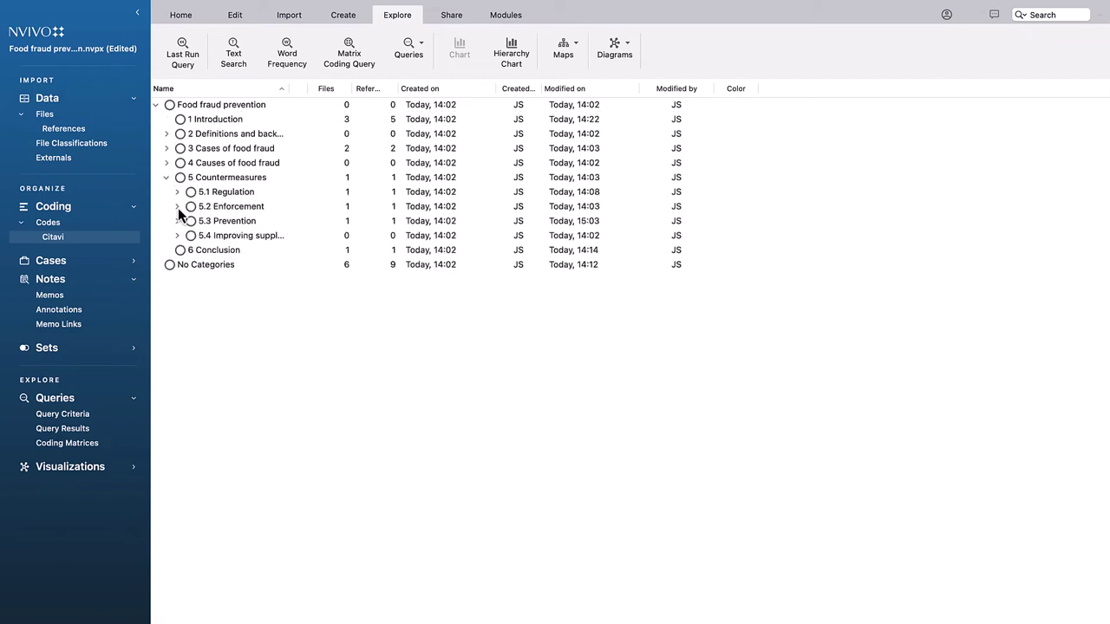
pyautogui.click(178, 207)
pyautogui.click(178, 206)
pyautogui.rightClick(218, 208)
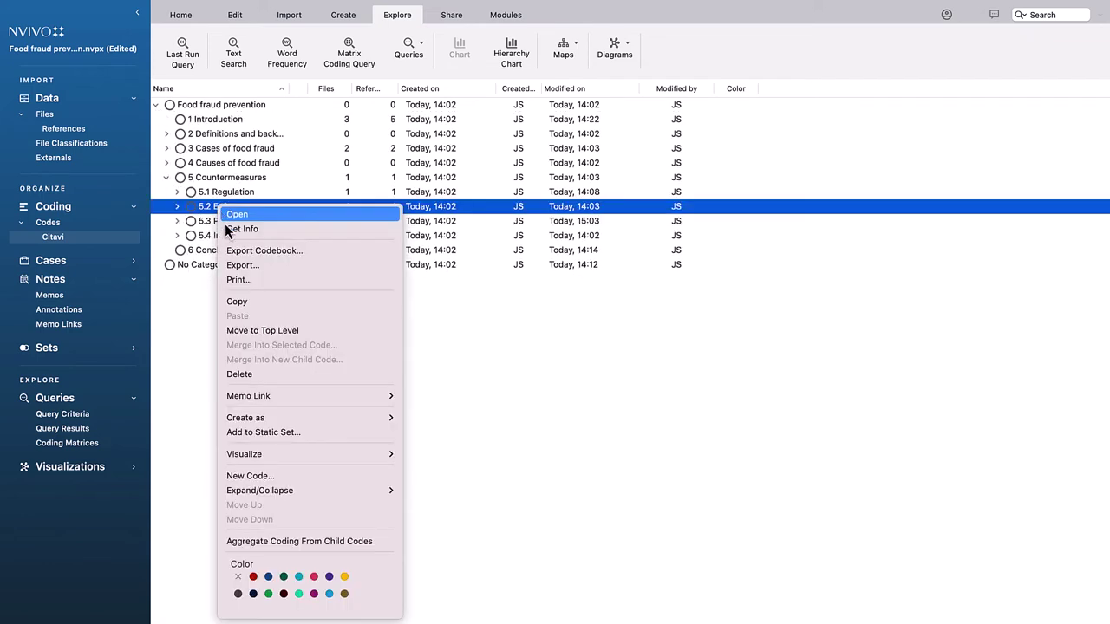
pyautogui.click(390, 543)
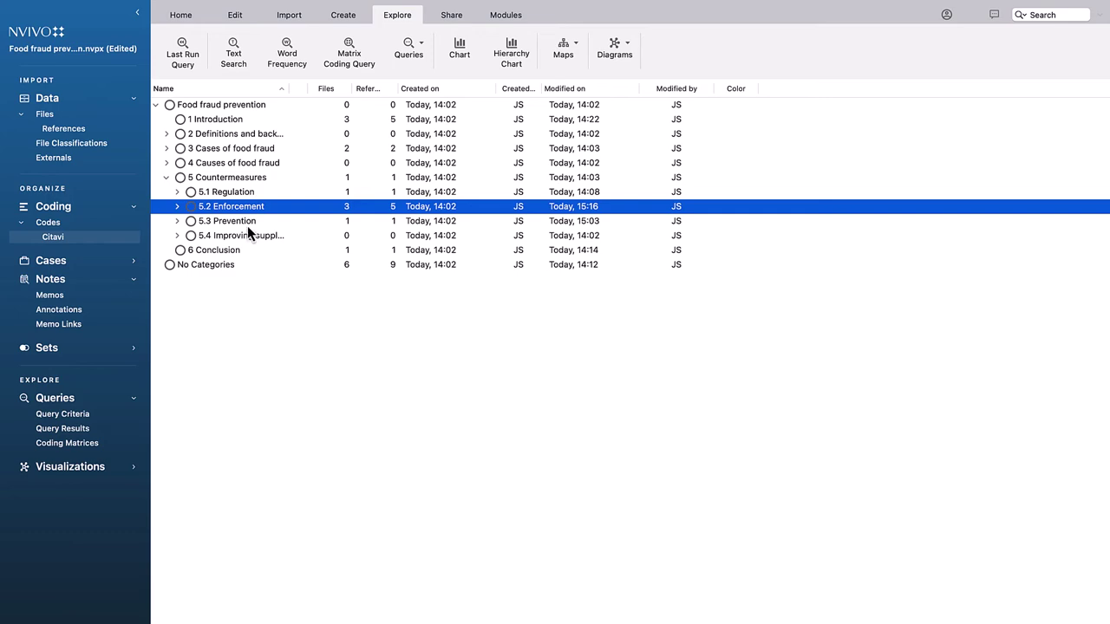
pyautogui.rightClick(285, 221)
pyautogui.click(456, 558)
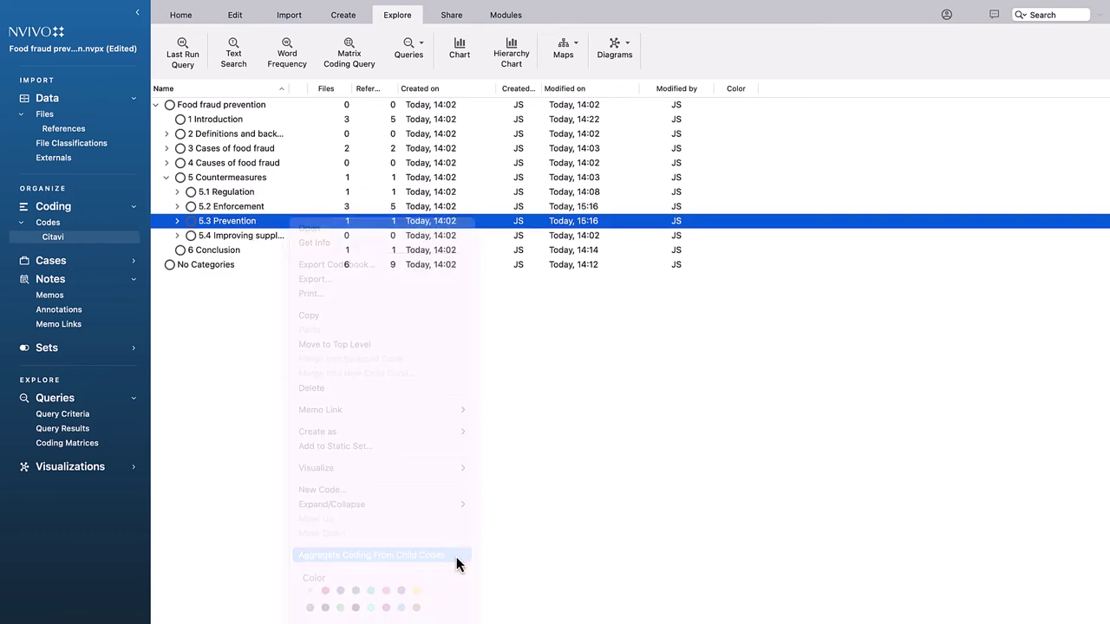
pyautogui.click(421, 54)
pyautogui.click(438, 99)
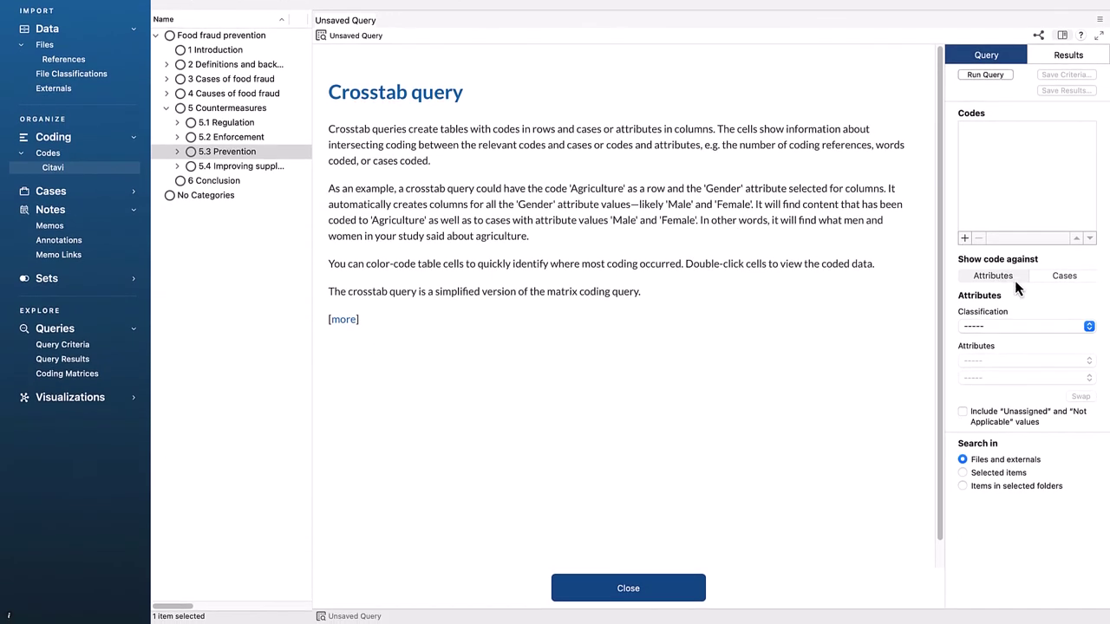
# Set the crosstab classification to Reference and the attribute to Year.
pyautogui.click(1026, 328)
pyautogui.click(1045, 357)
pyautogui.click(1050, 359)
pyautogui.scroll(-5, 1068, 443)
pyautogui.click(1054, 614)
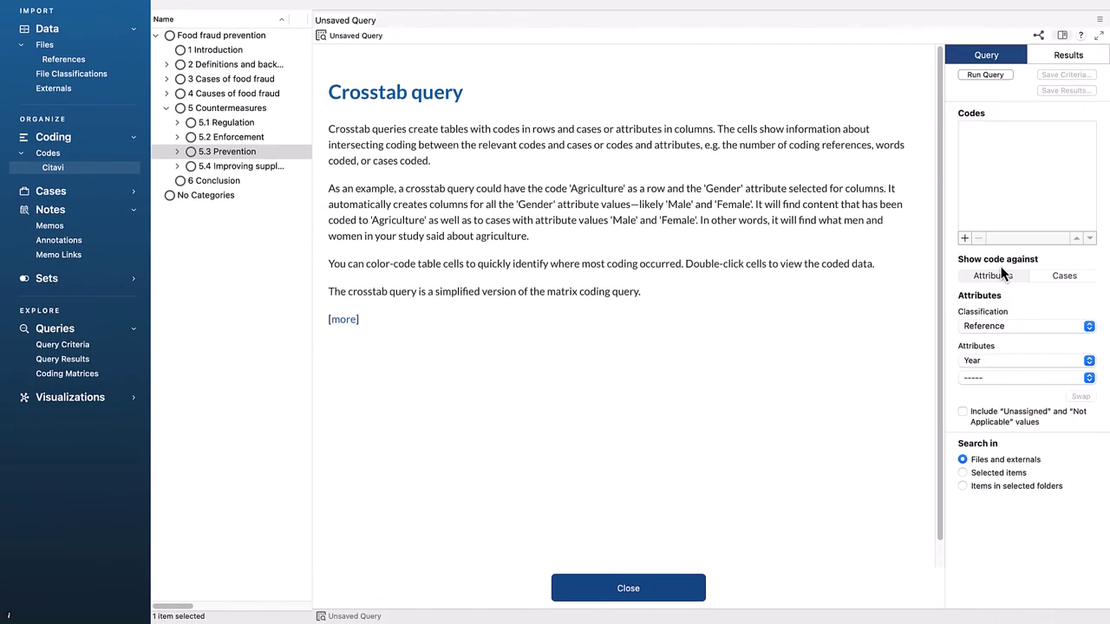
# Add codes 5.1 Regulation, 5.2 Enforcement and 5.3 Prevention and run the crosstab query.
pyautogui.click(964, 237)
pyautogui.click(313, 136)
pyautogui.click(357, 149)
pyautogui.click(444, 172)
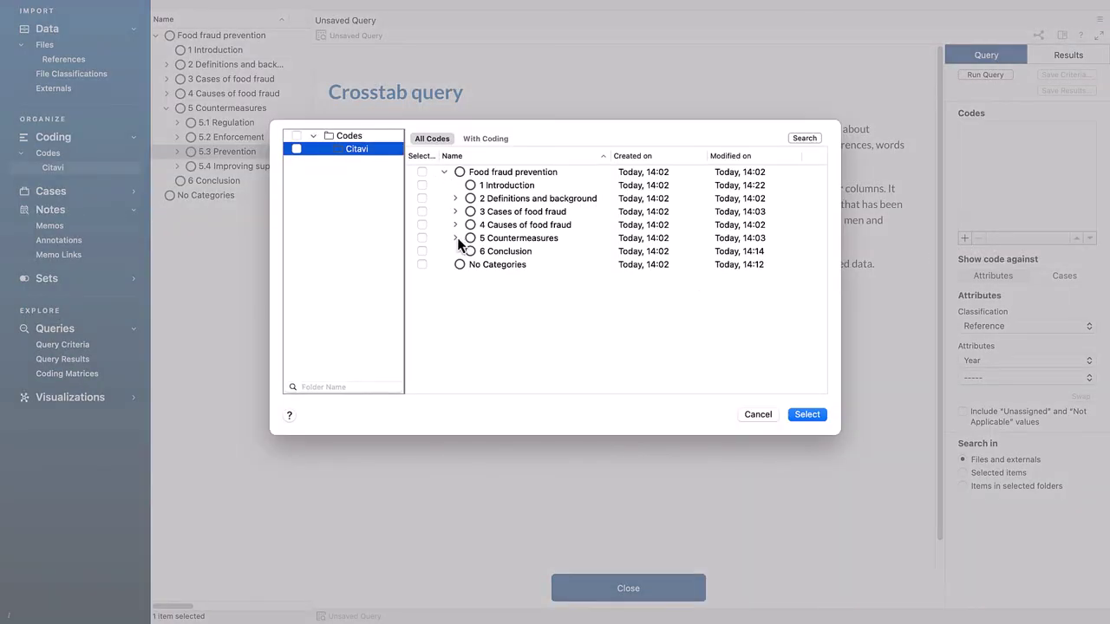
pyautogui.click(454, 237)
pyautogui.click(422, 250)
pyautogui.click(421, 264)
pyautogui.click(421, 277)
pyautogui.click(808, 415)
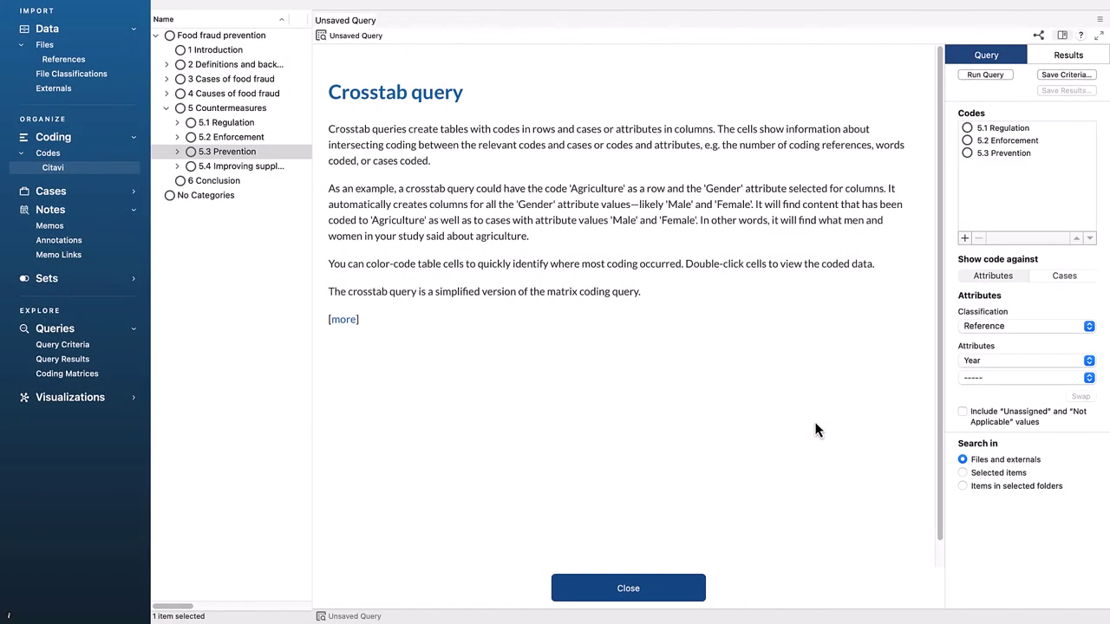
pyautogui.click(986, 77)
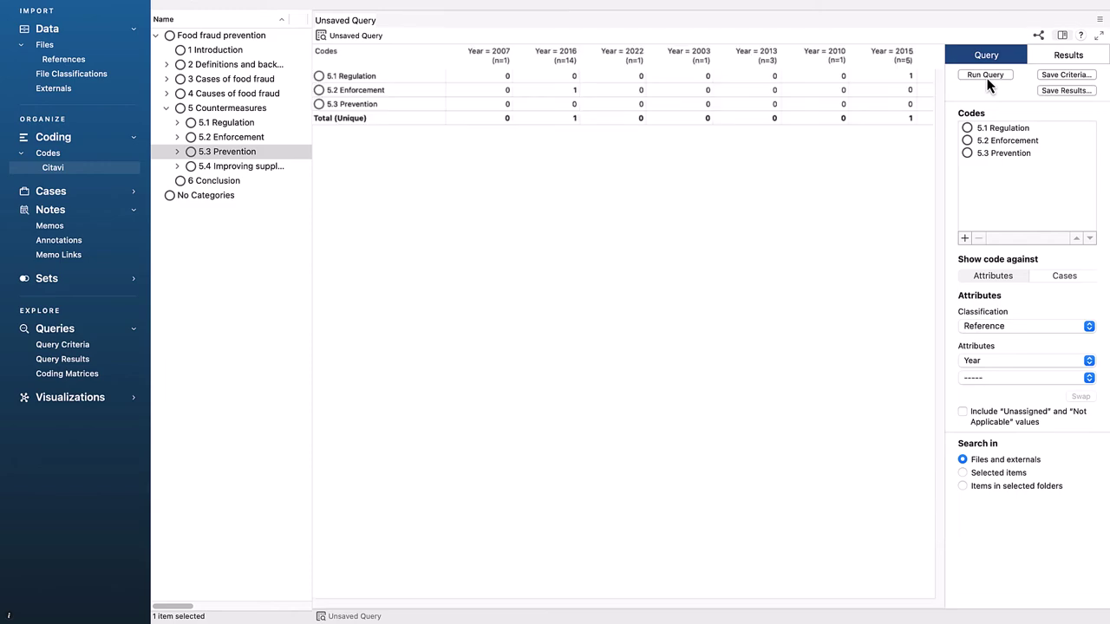
pyautogui.click(1093, 61)
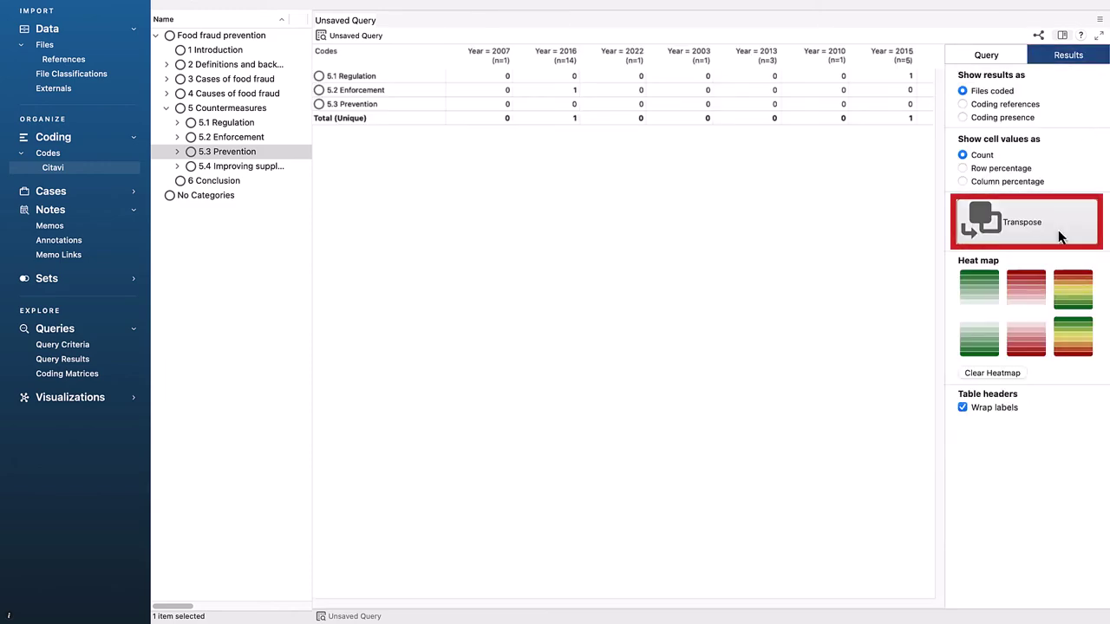
# Transpose the crosstab so years become rows and codes 5.1–5.3 become columns.
pyautogui.click(1001, 229)
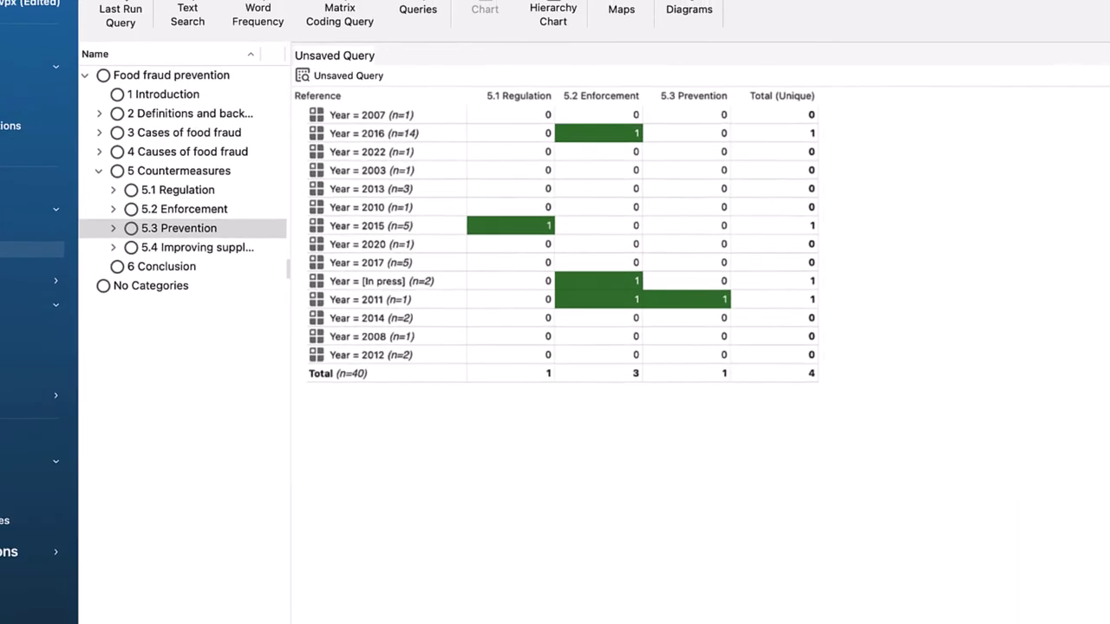